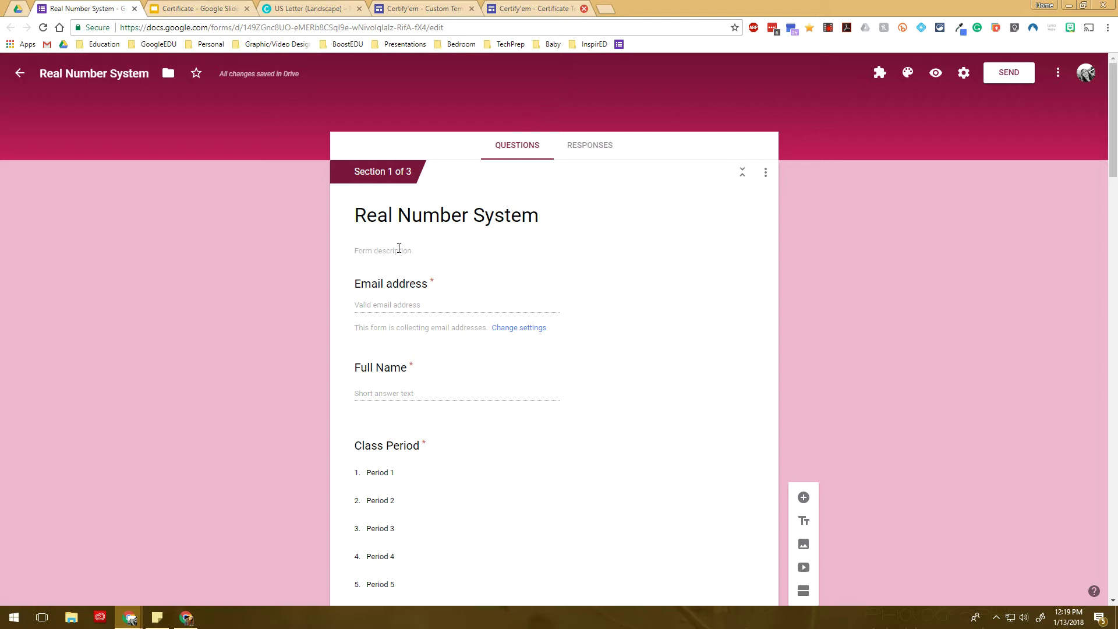
In Section 2, key Rational Numbers and Integers as question 2's (-6) correct answers
scroll(400, 250, down, 2)
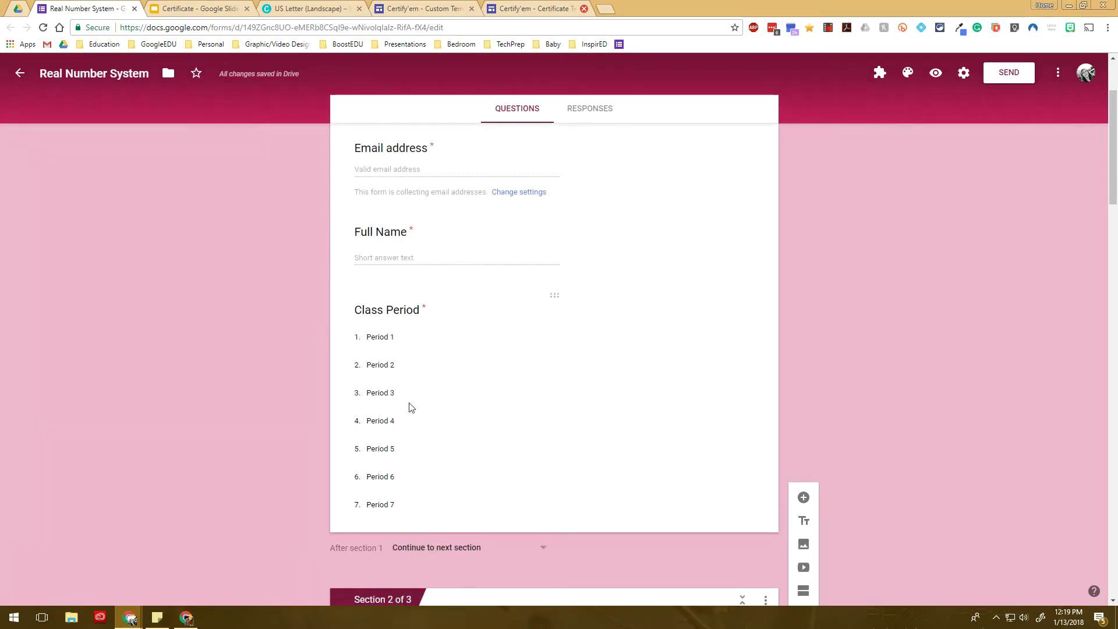
scroll(406, 397, down, 2)
scroll(406, 397, down, 2)
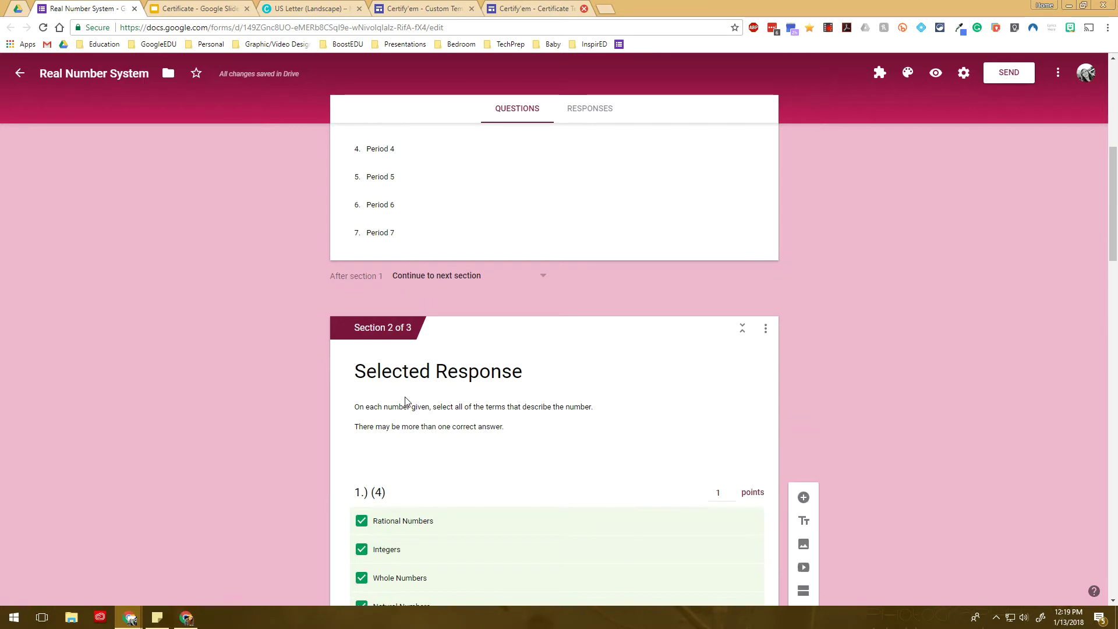
scroll(406, 401, down, 2)
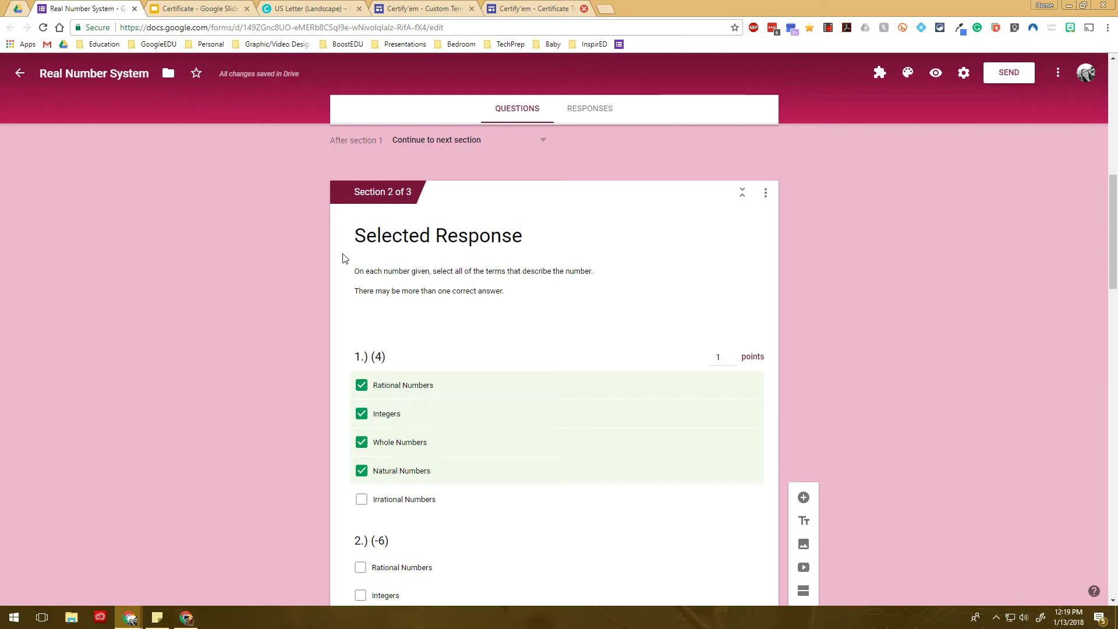
scroll(345, 259, up, 8)
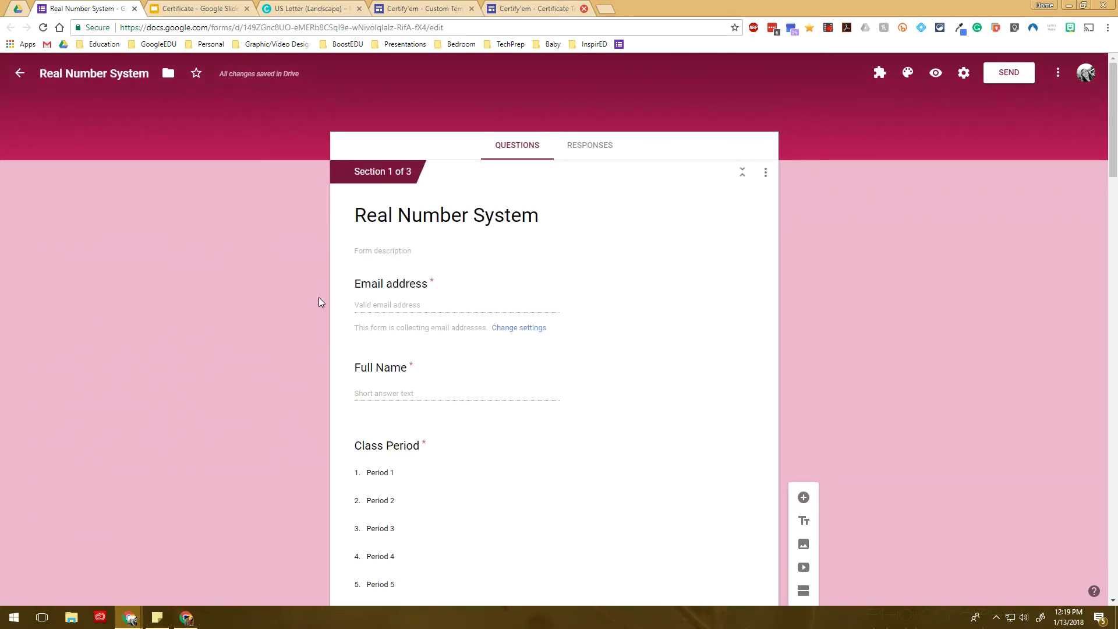
scroll(254, 345, down, 5)
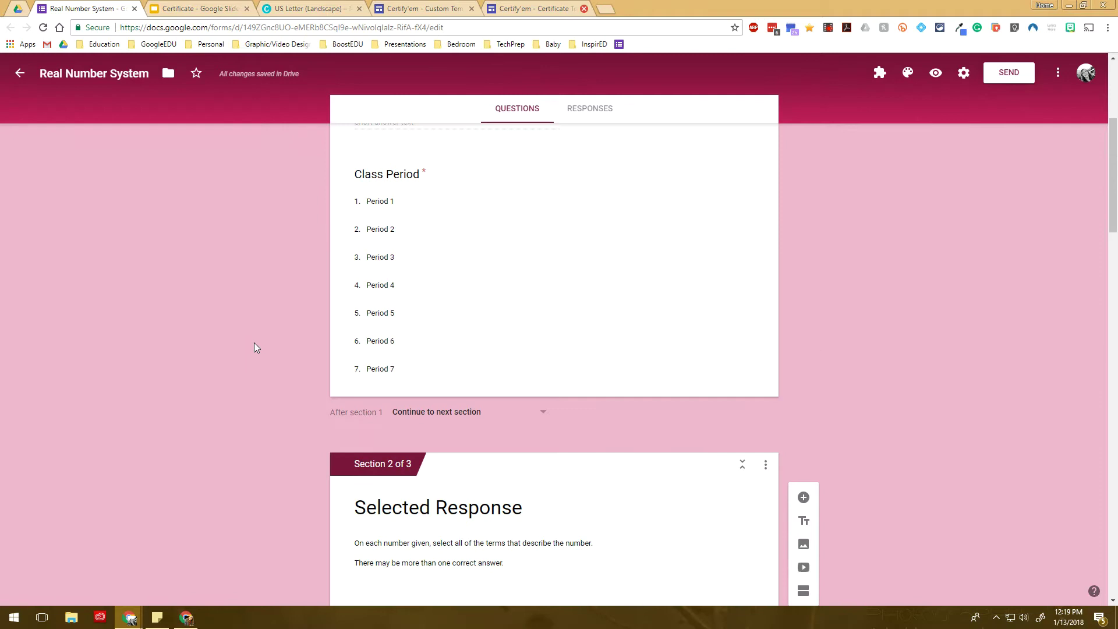
scroll(484, 337, down, 7)
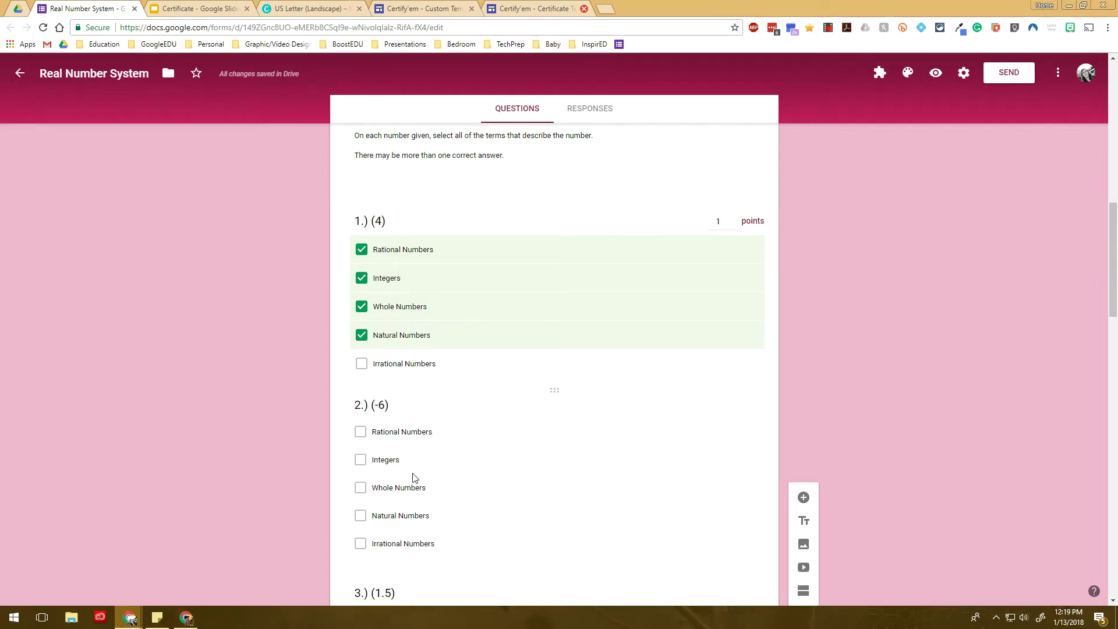
click(396, 463)
click(391, 500)
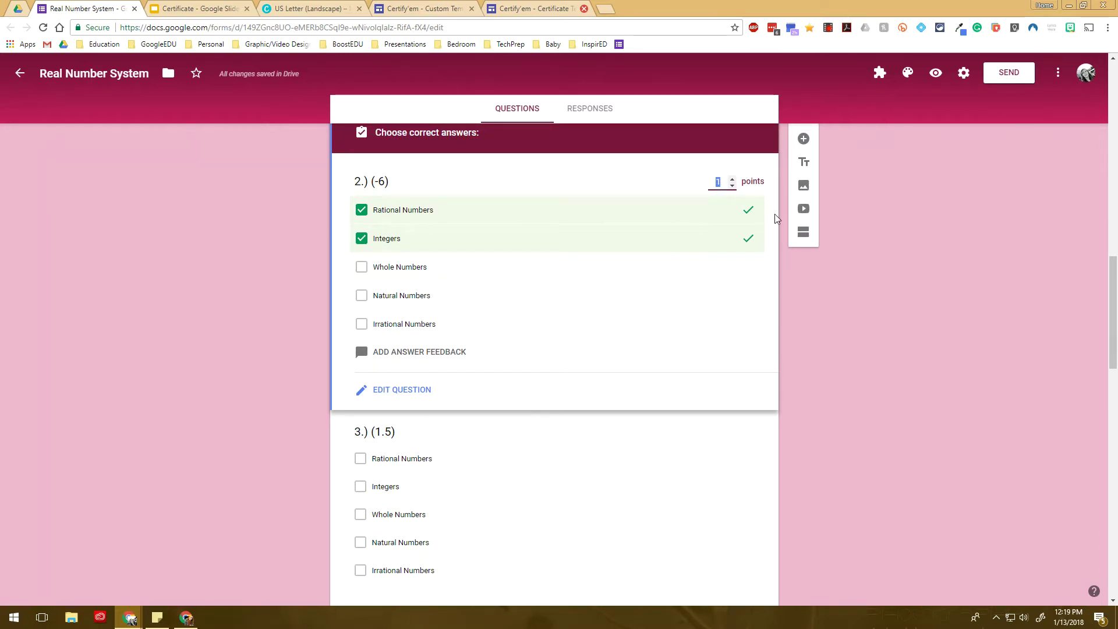
scroll(319, 389, down, 2)
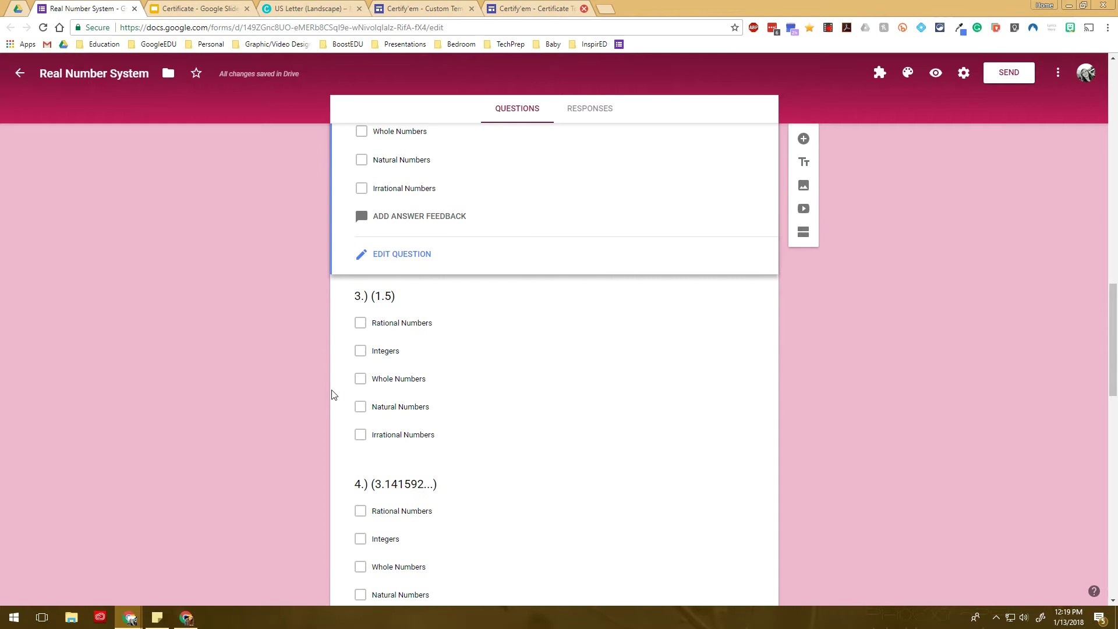
scroll(319, 389, up, 8)
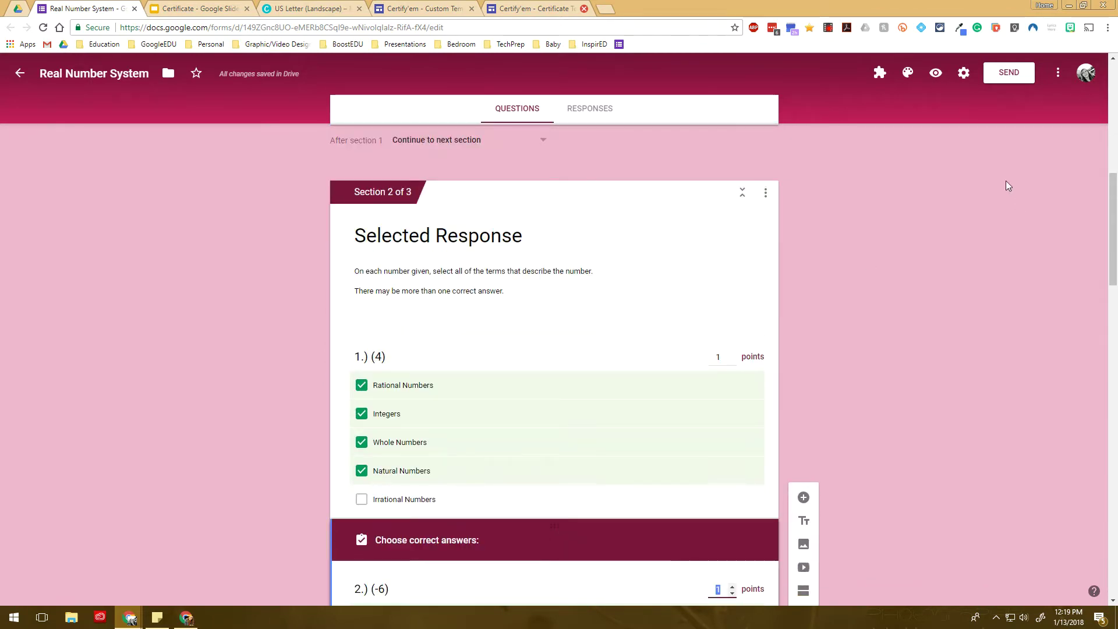
Save the quiz settings with Make this a quiz left on
click(964, 74)
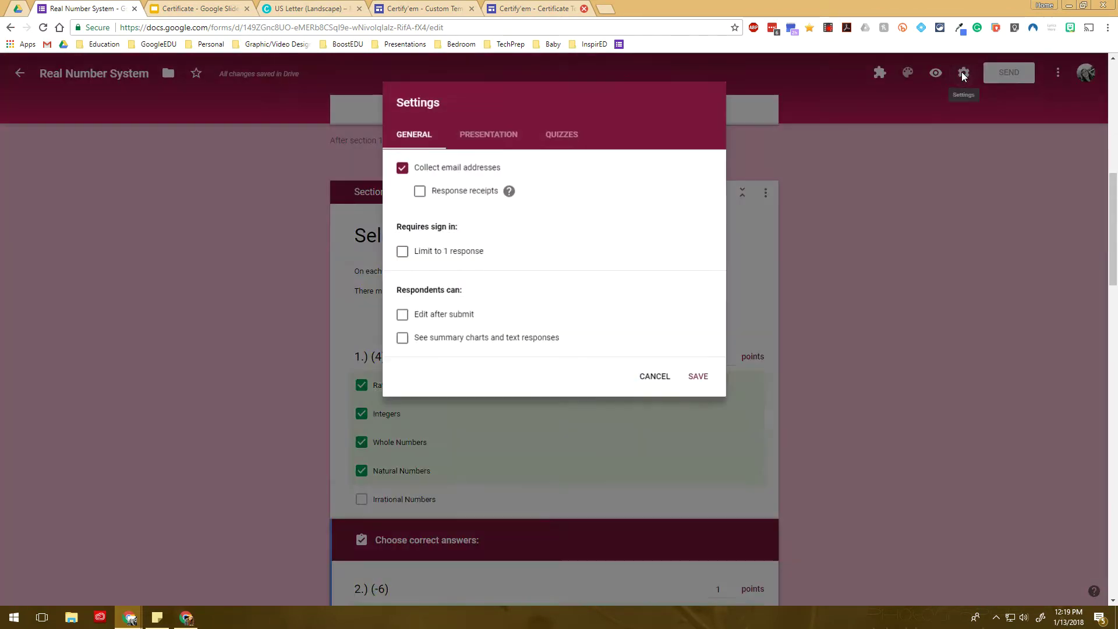
click(581, 144)
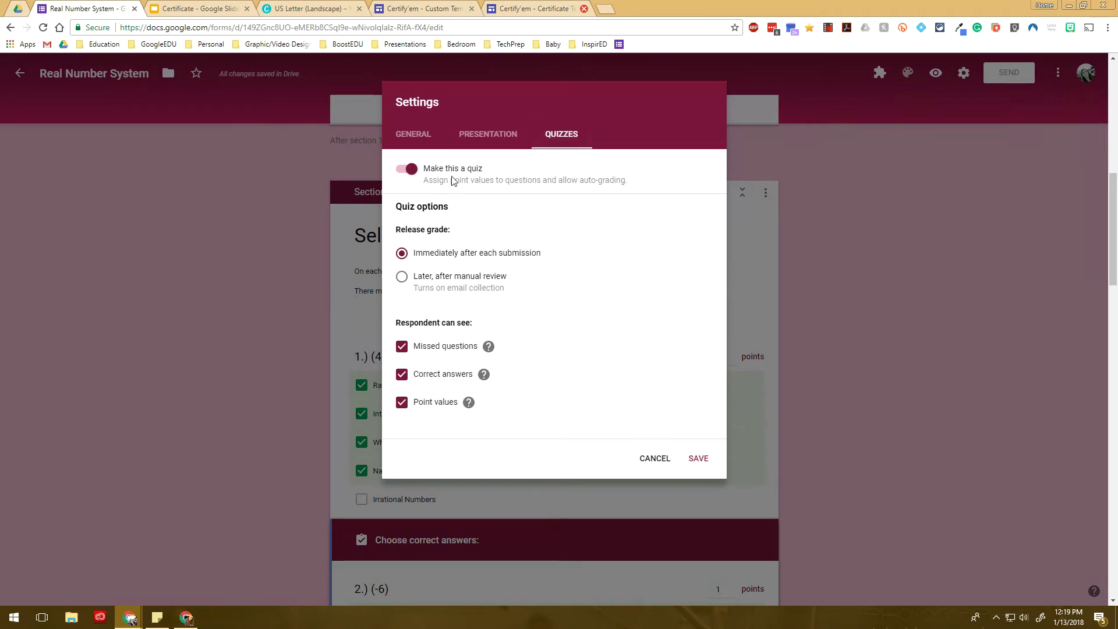
click(699, 464)
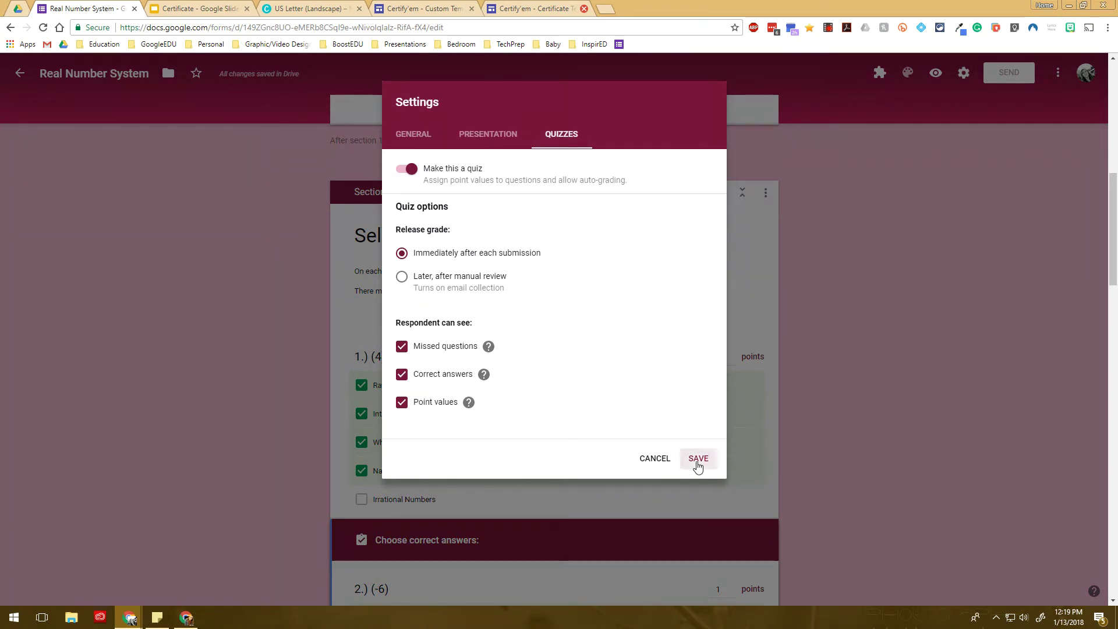
Review question 1's answer key and points, then return to the top of the form
scroll(408, 422, down, 2)
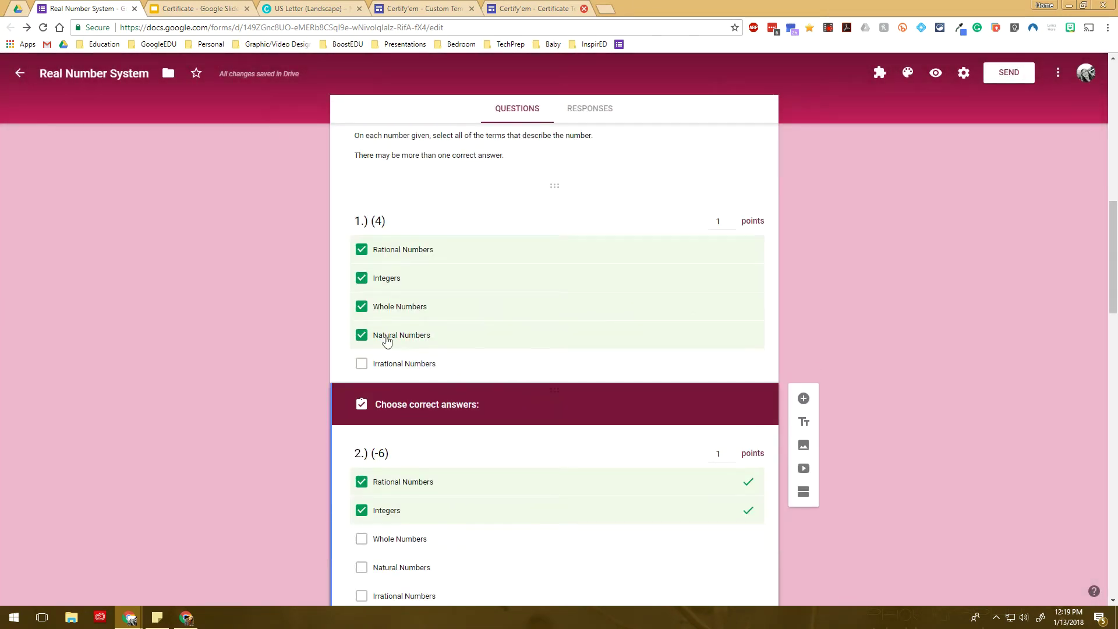
click(440, 244)
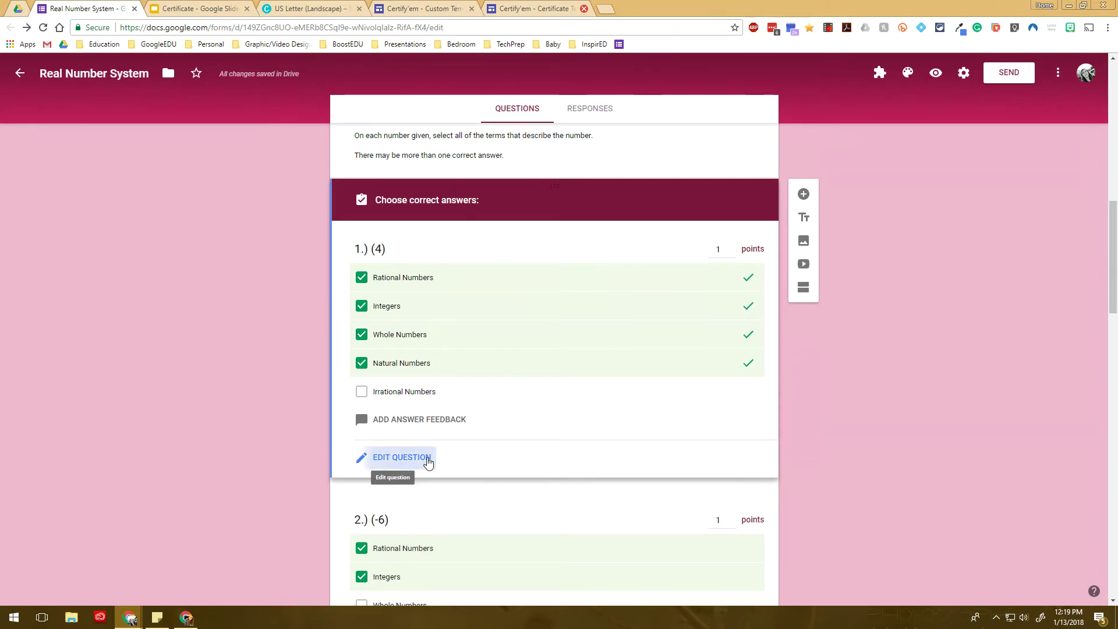
click(428, 461)
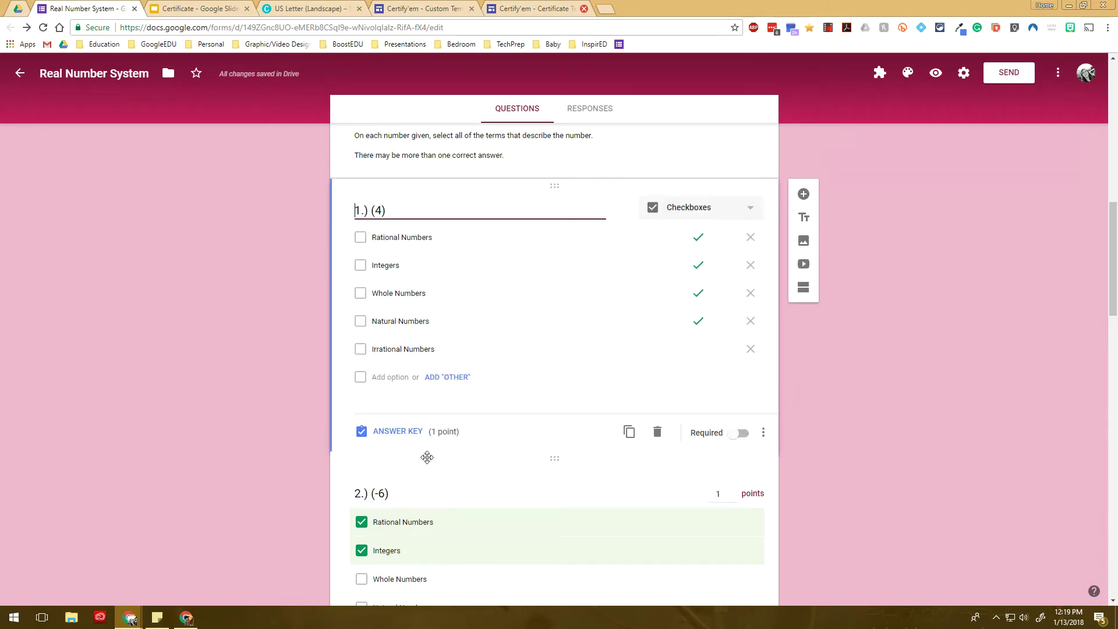
click(392, 432)
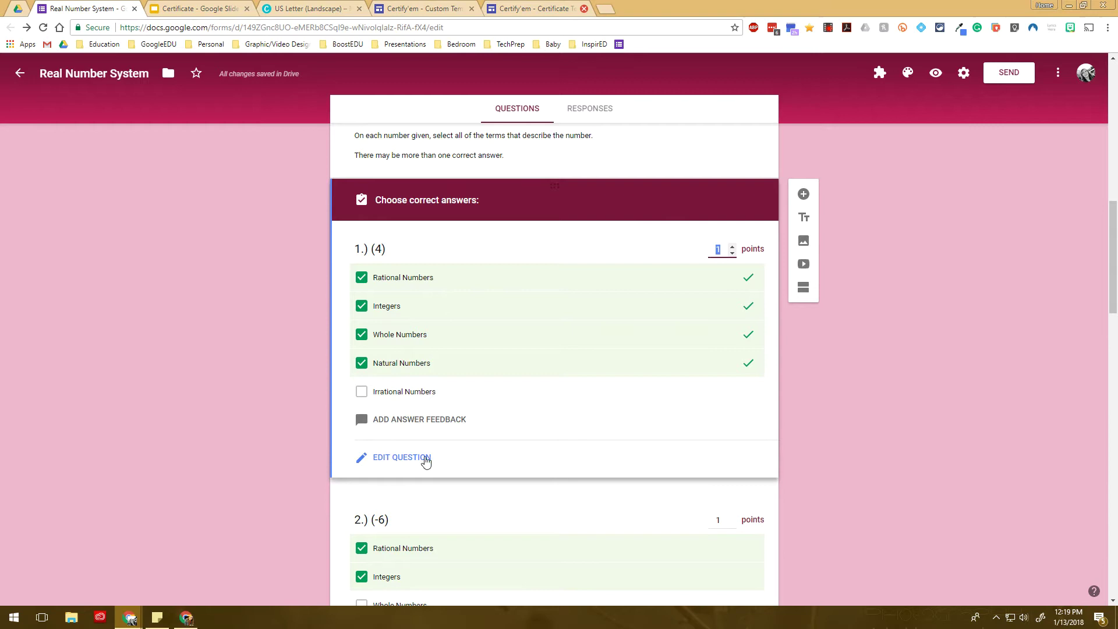
click(844, 431)
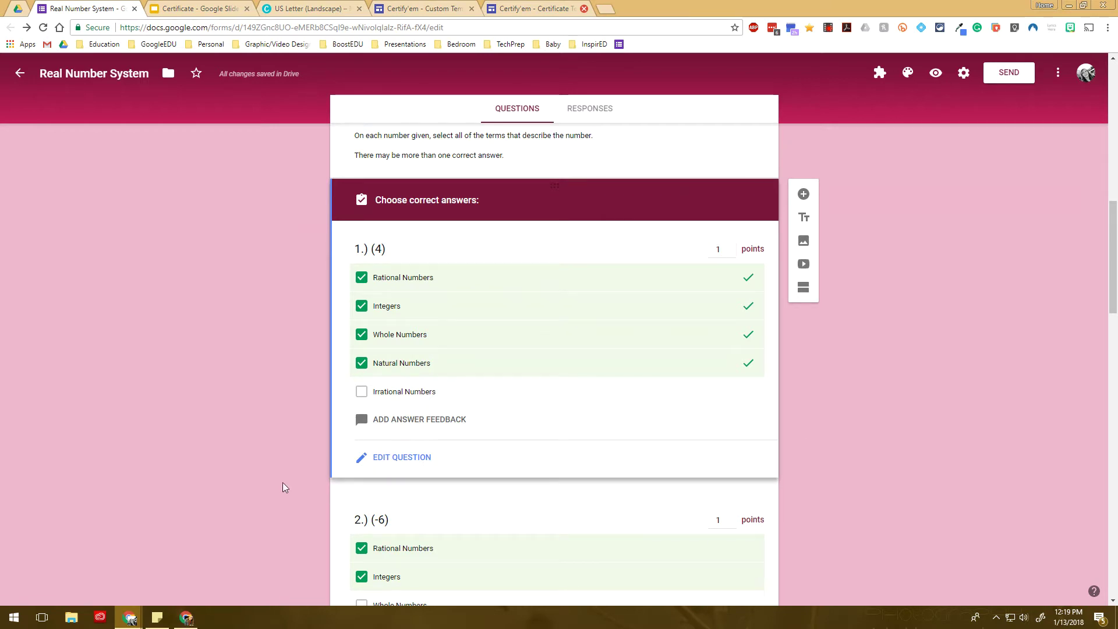
scroll(264, 481, up, 5)
scroll(264, 480, down, 15)
scroll(263, 483, down, 12)
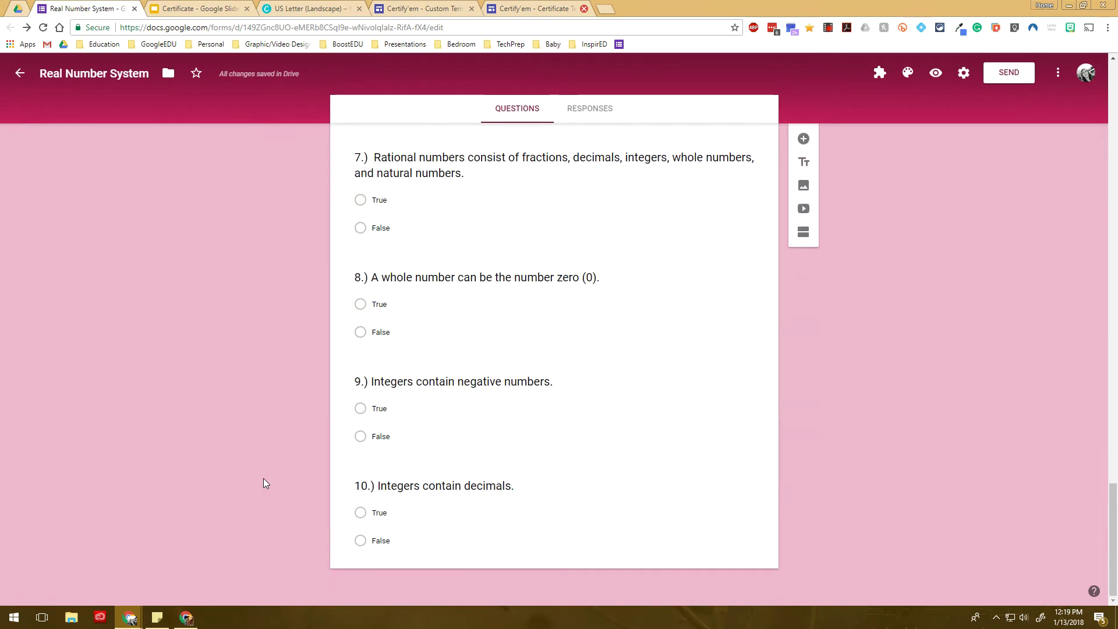
scroll(264, 482, up, 16)
scroll(264, 482, up, 10)
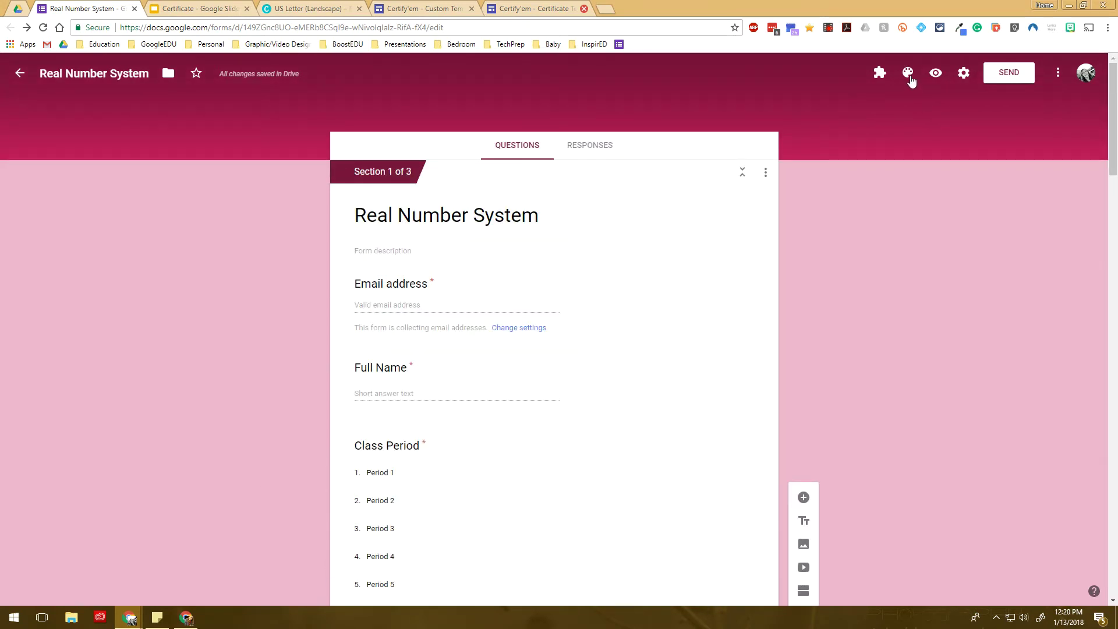
Turn on Certify'em certification for the quiz from its controls panel
click(881, 73)
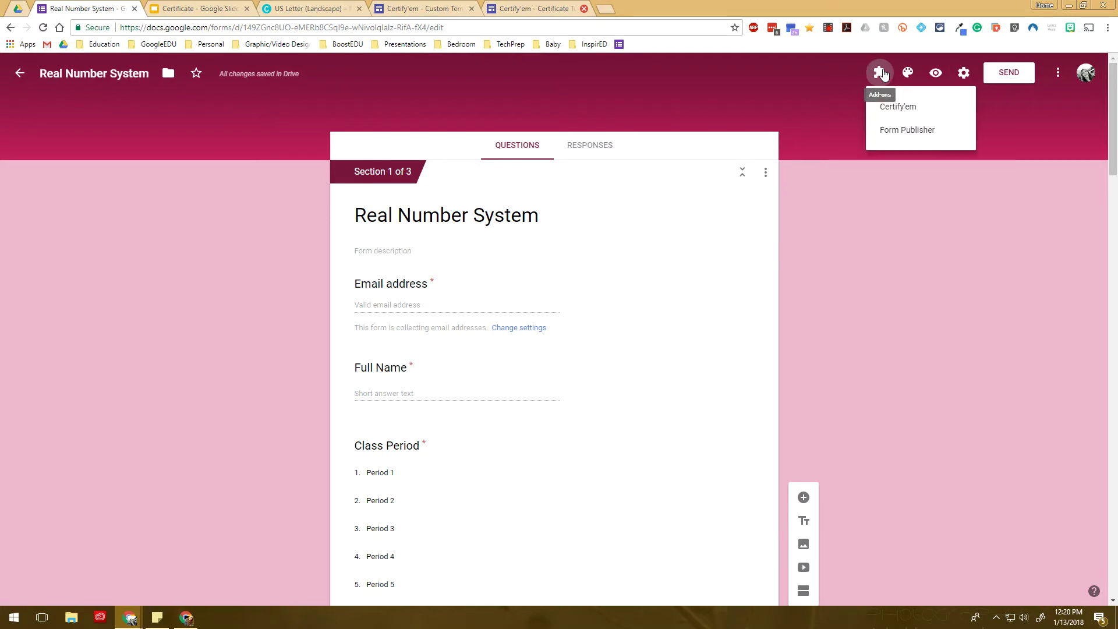
click(902, 109)
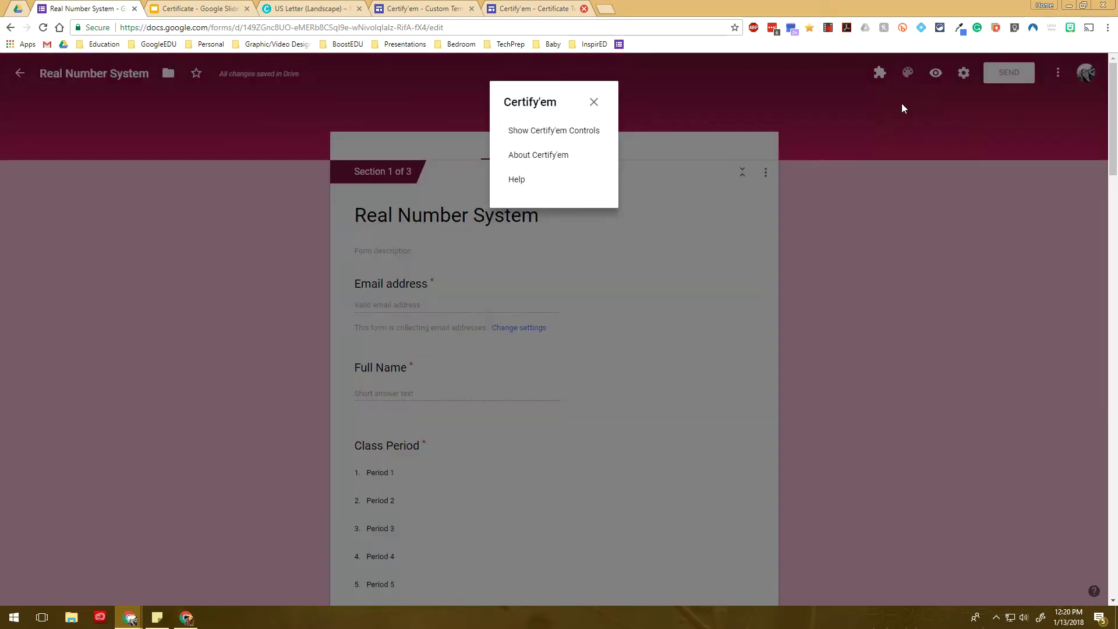
click(586, 131)
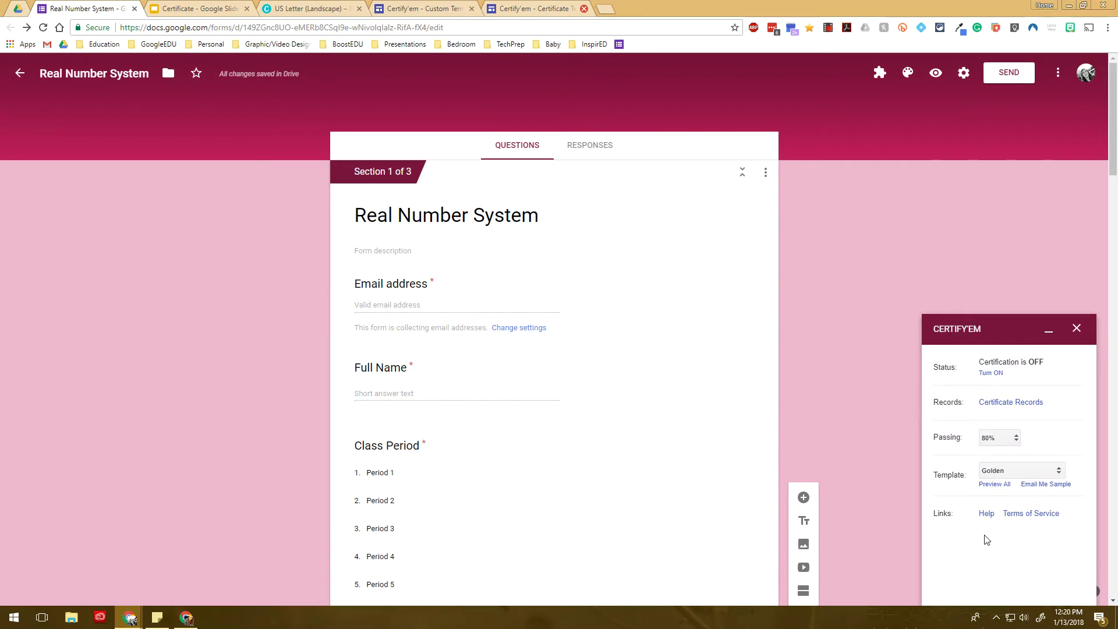
click(993, 373)
Check the certificate template list, keep Golden, and go to the Certificate presentation
click(1013, 475)
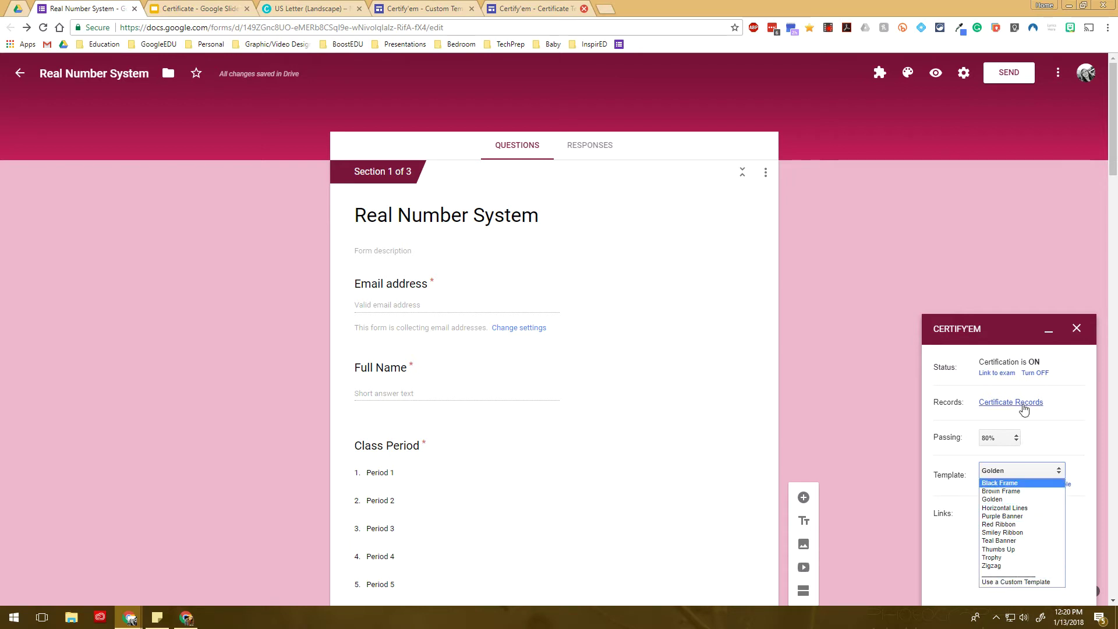
click(1044, 438)
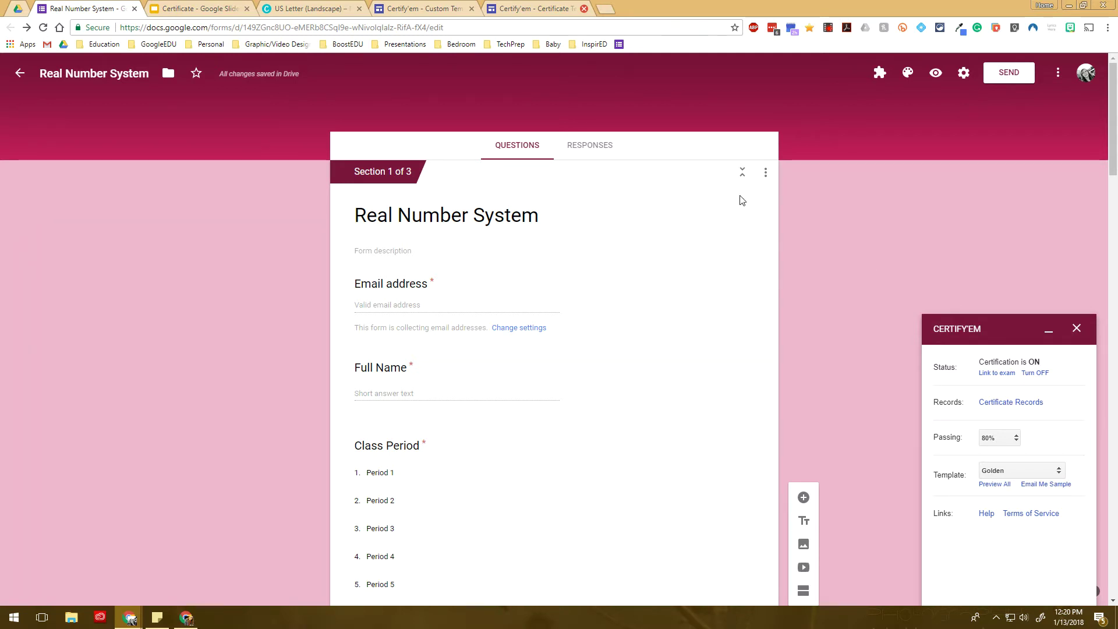
click(213, 6)
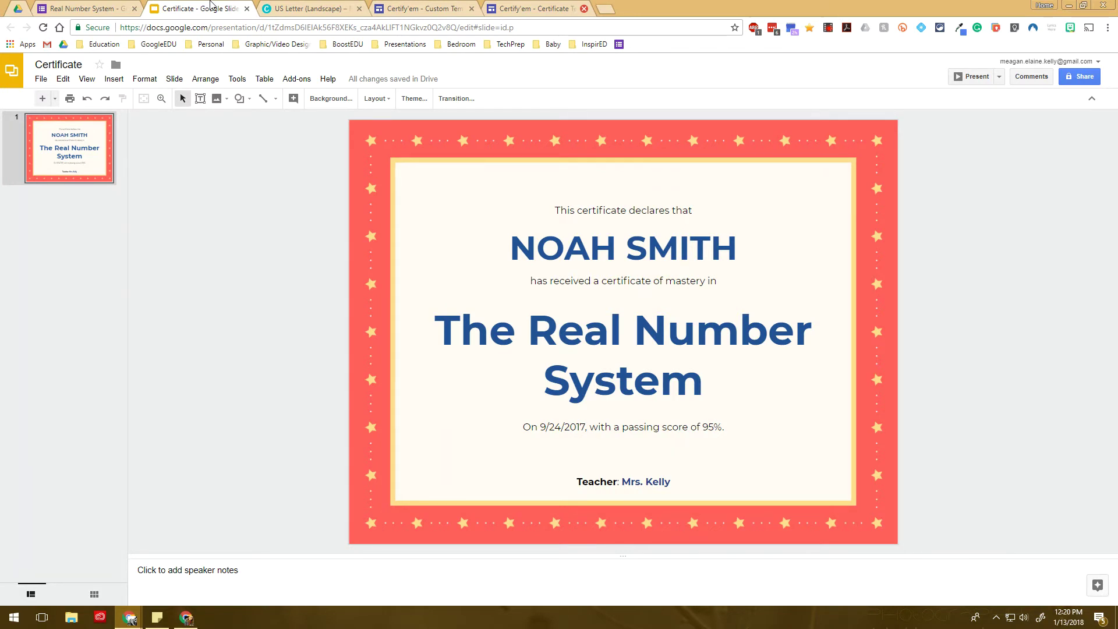
Switch to the Canva US Letter (Landscape) certificate design
click(325, 7)
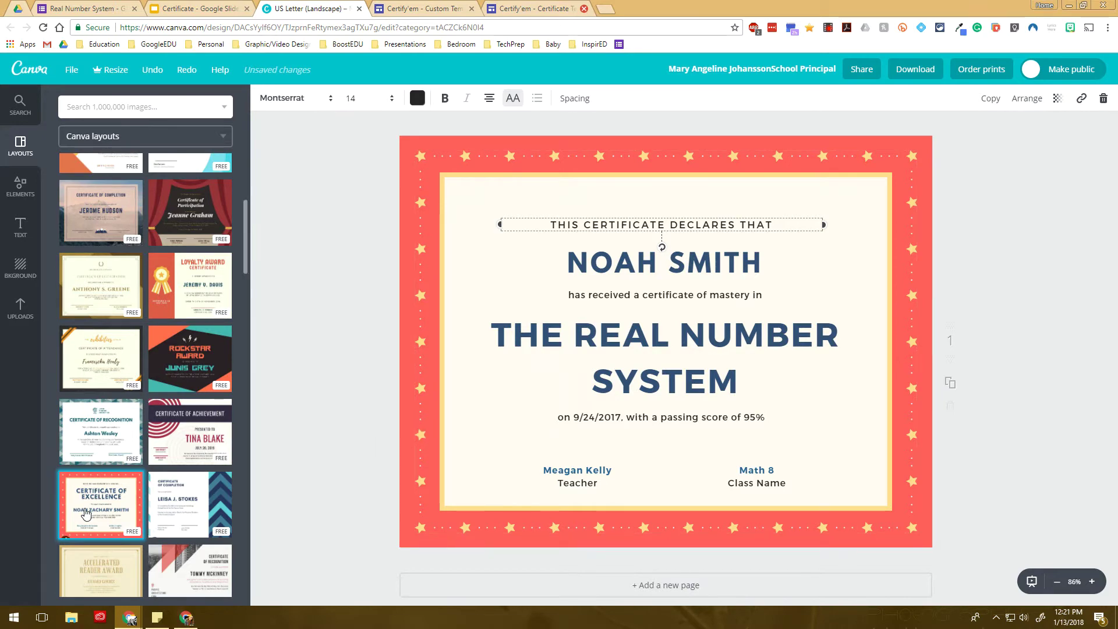
Delete every certificate text box, leaving the star border, and download the design as PNG
scroll(125, 463, down, 2)
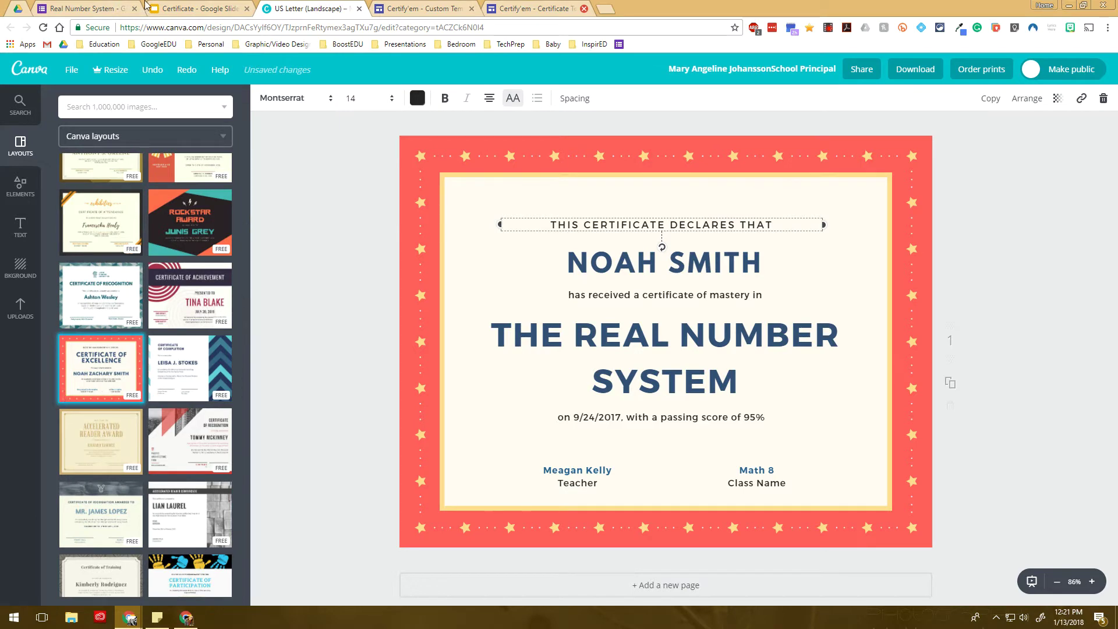
click(165, 8)
click(295, 8)
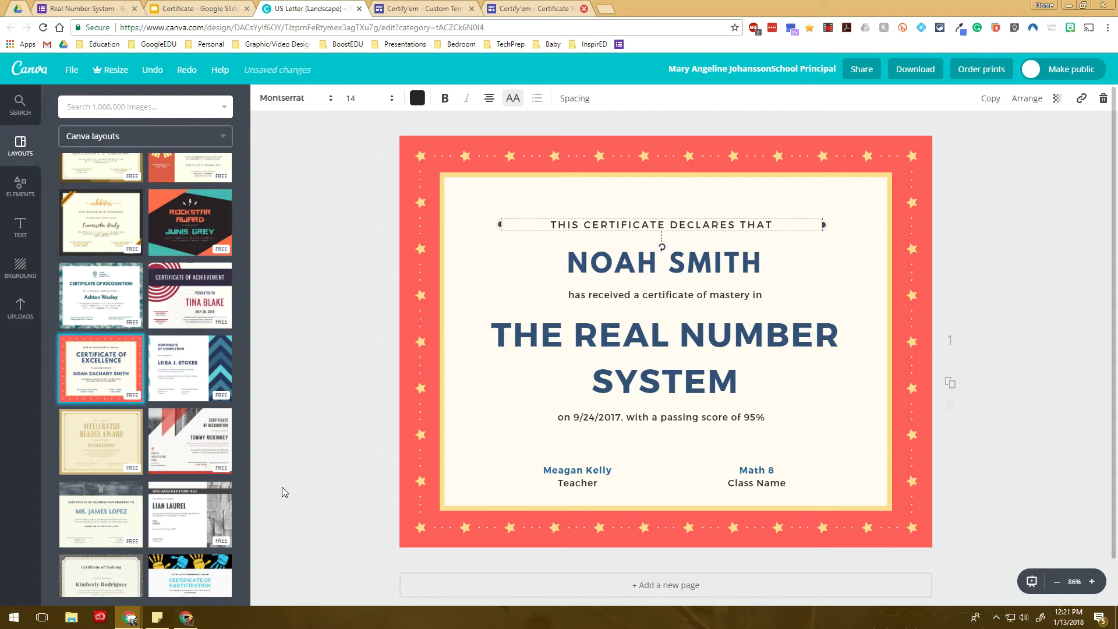
drag(282, 487, 843, 223)
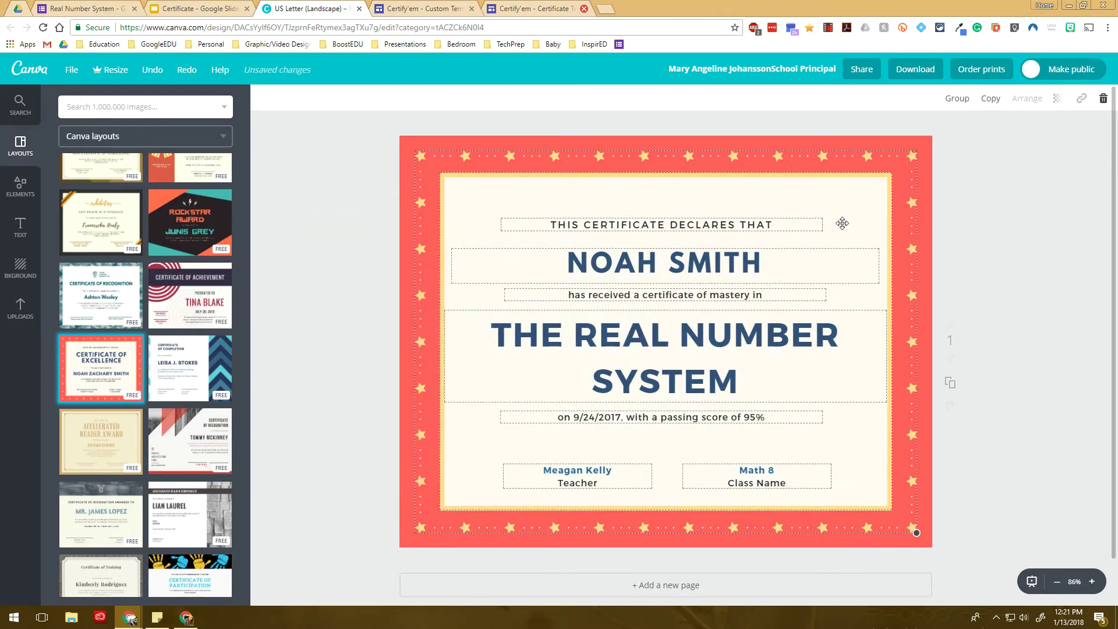
shift+click(596, 207)
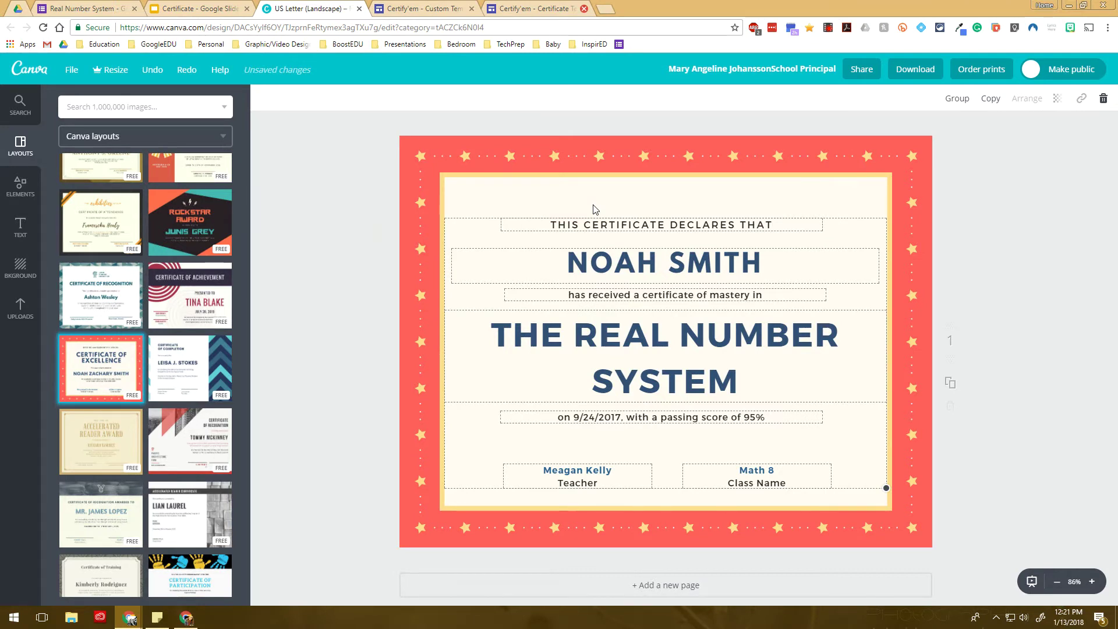
key(Delete)
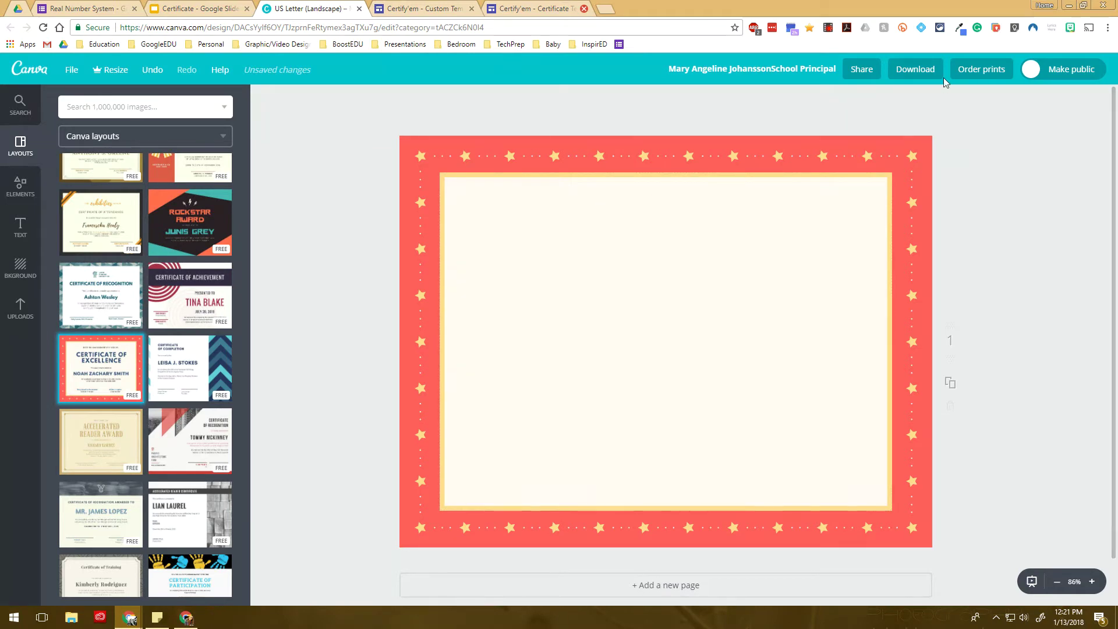
click(928, 78)
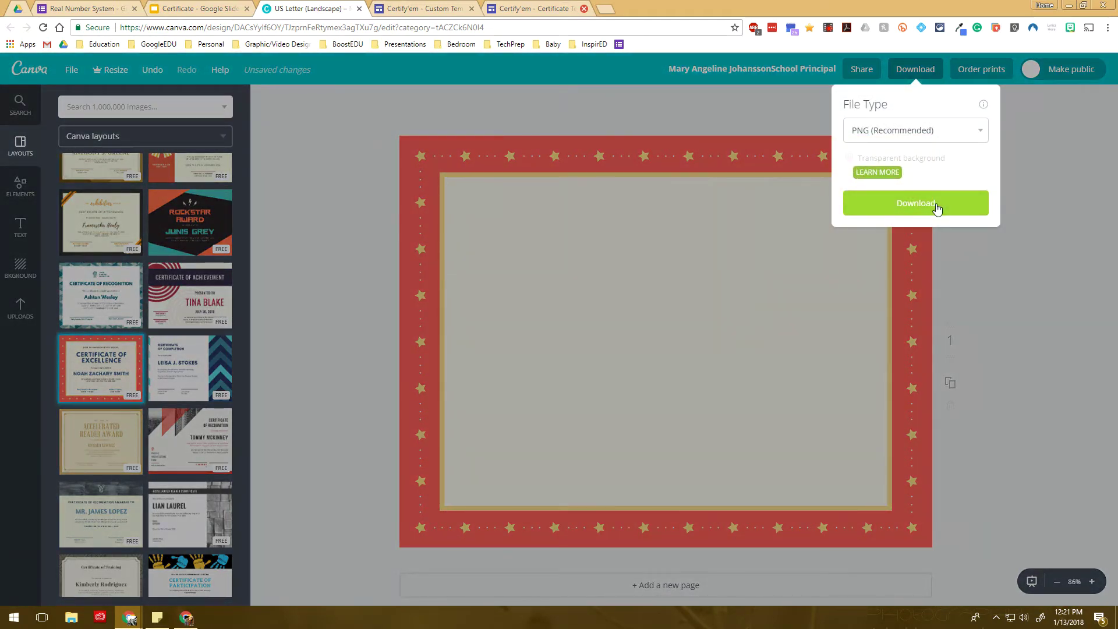
click(935, 205)
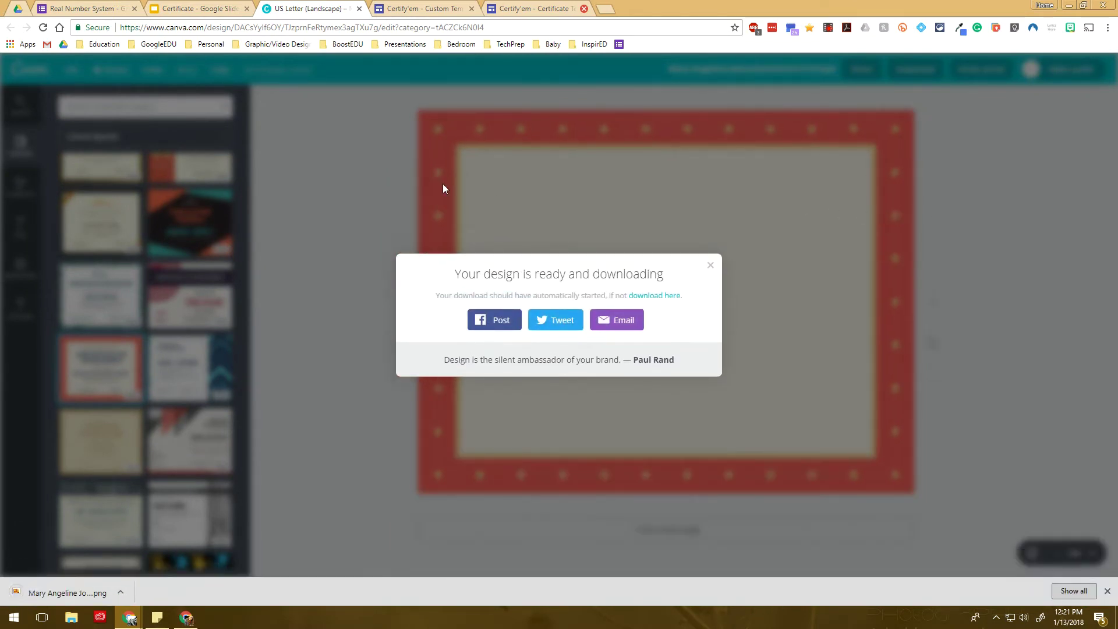
Add a new slide after slide 1 in the Certificate presentation
click(711, 265)
click(201, 6)
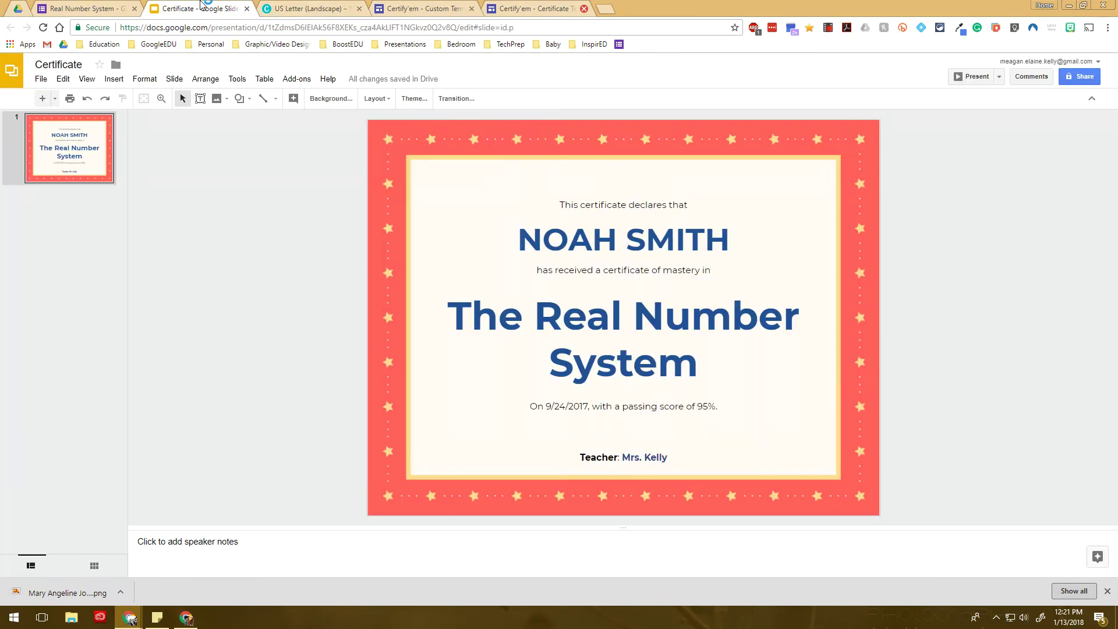
click(79, 163)
key(ctrl+m)
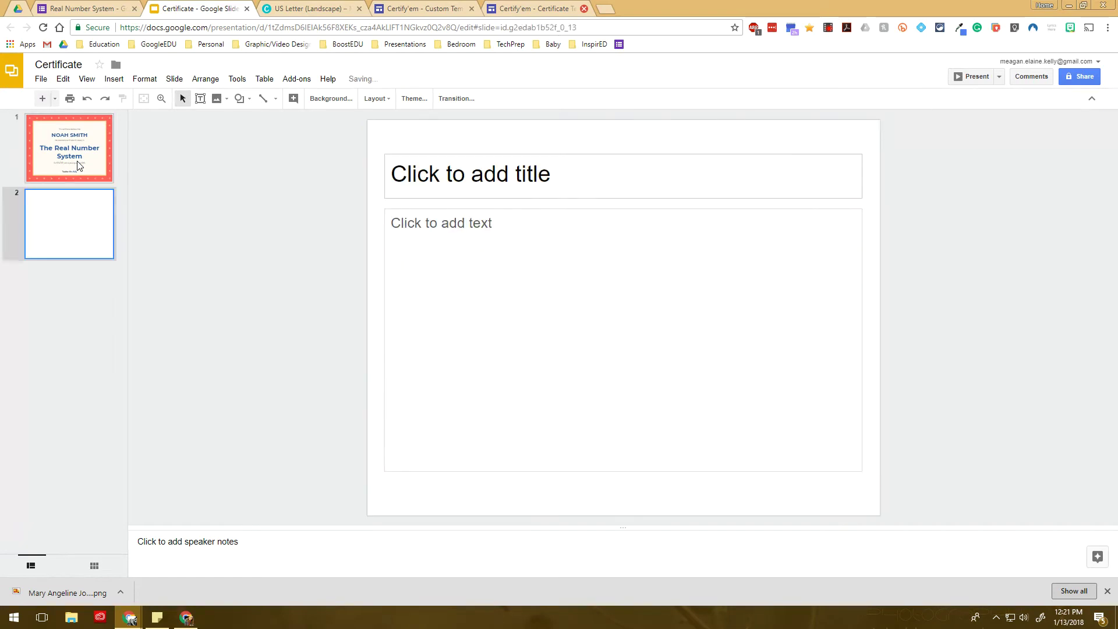
Delete slide 2's title and body placeholders so the slide is blank
click(423, 171)
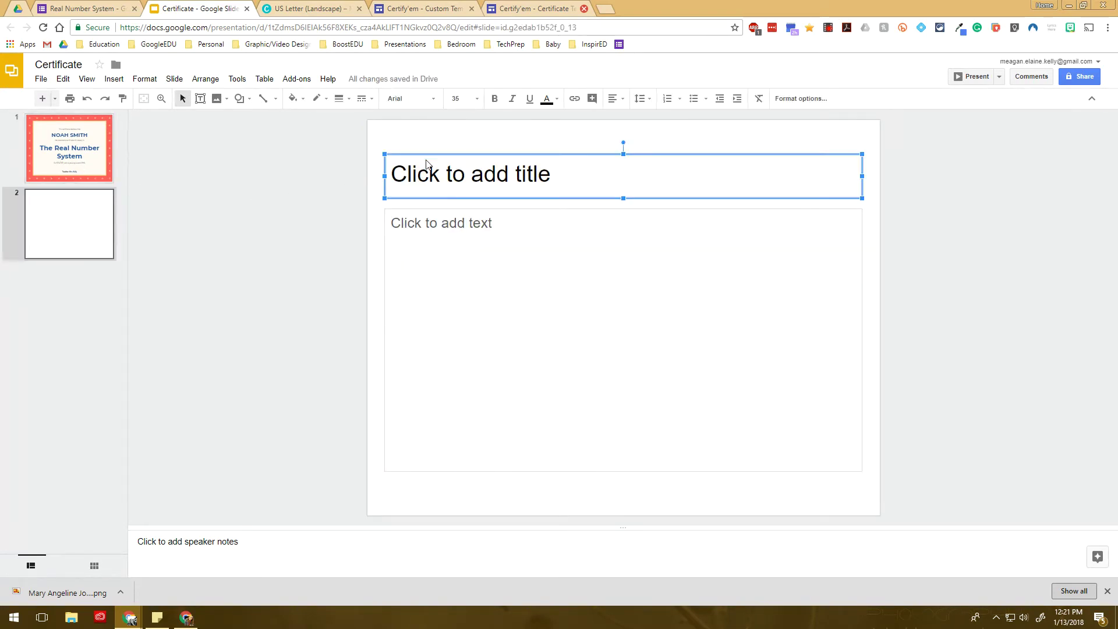
click(444, 209)
key(Delete)
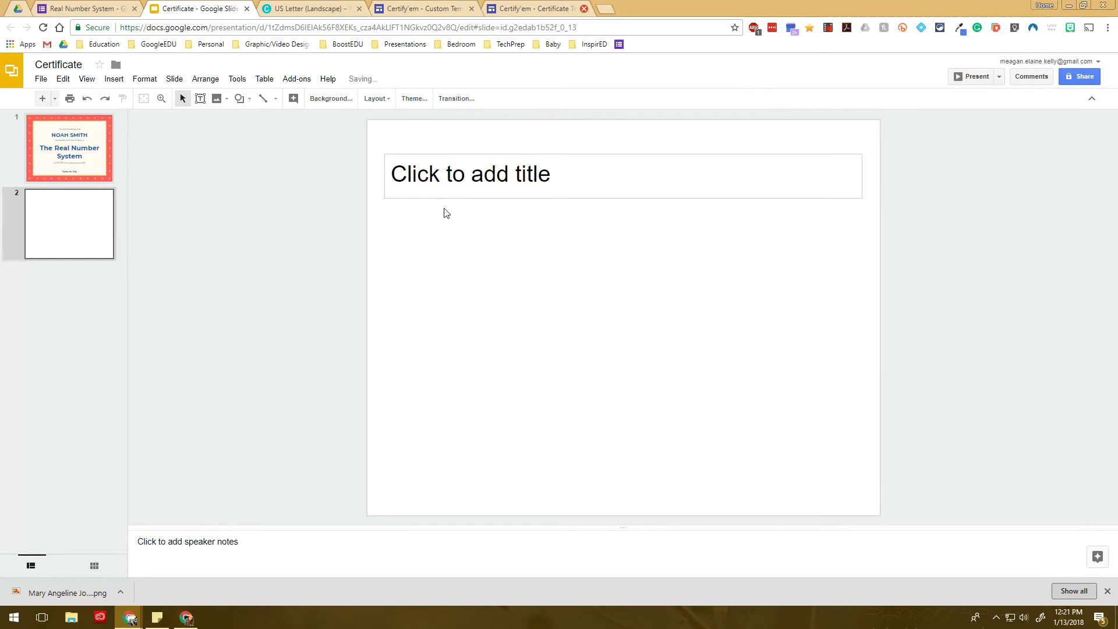
click(446, 175)
key(Escape)
key(Escape)
click(454, 155)
key(Delete)
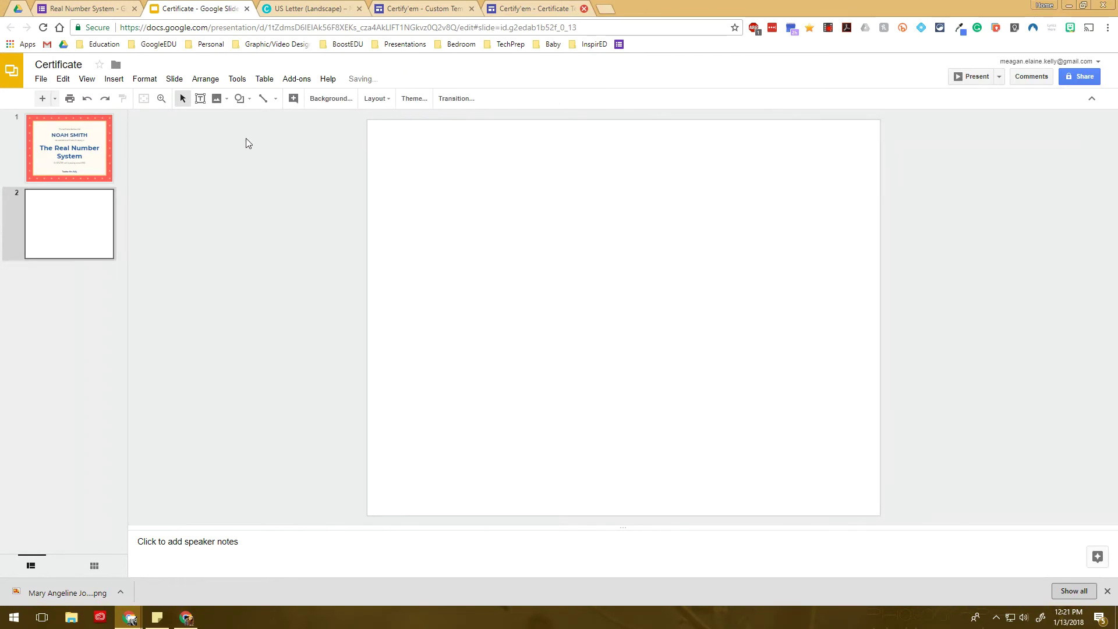
Dismiss the File menu unused and bring up the downloaded PNG's options
click(41, 78)
click(307, 175)
click(128, 593)
Locate the border PNG and read its size in Properties > Details: 1056 × 816 pixels
click(209, 552)
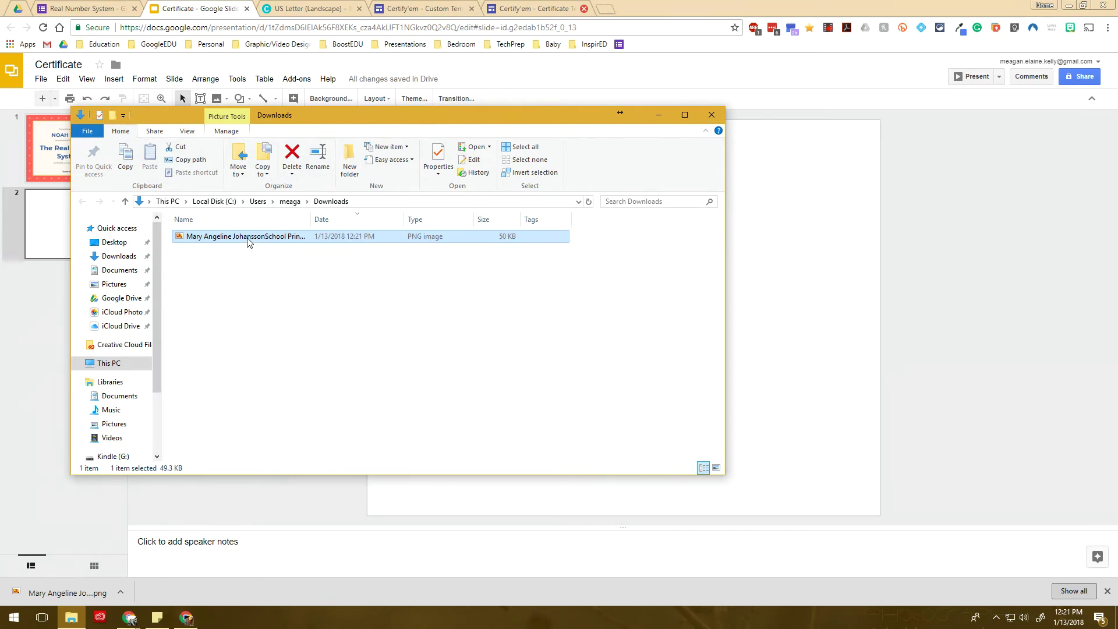
right_click(246, 237)
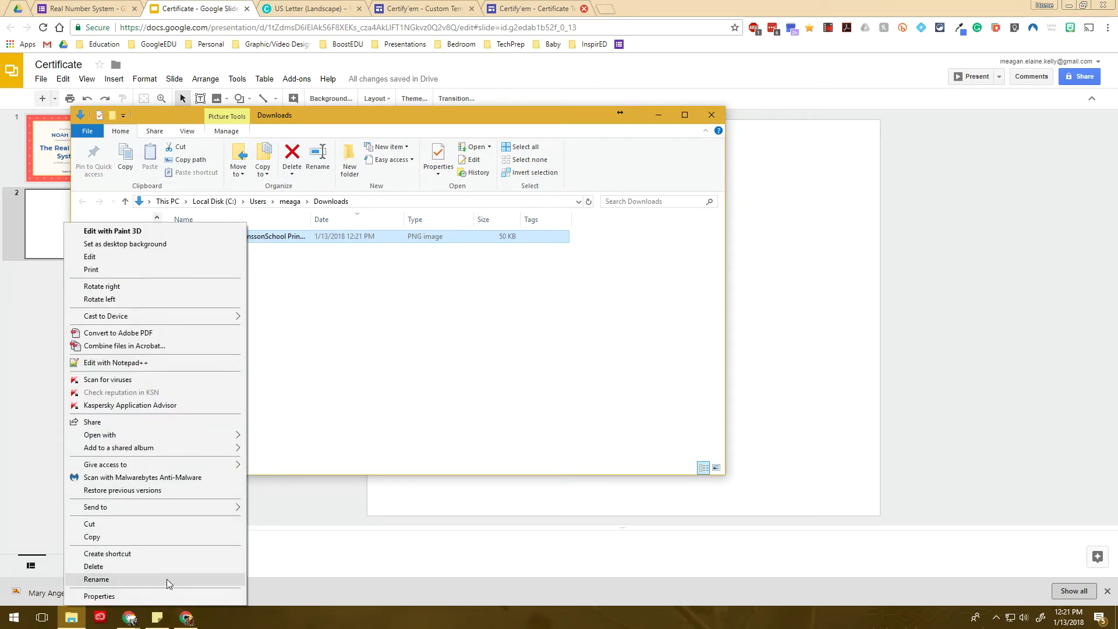
click(141, 597)
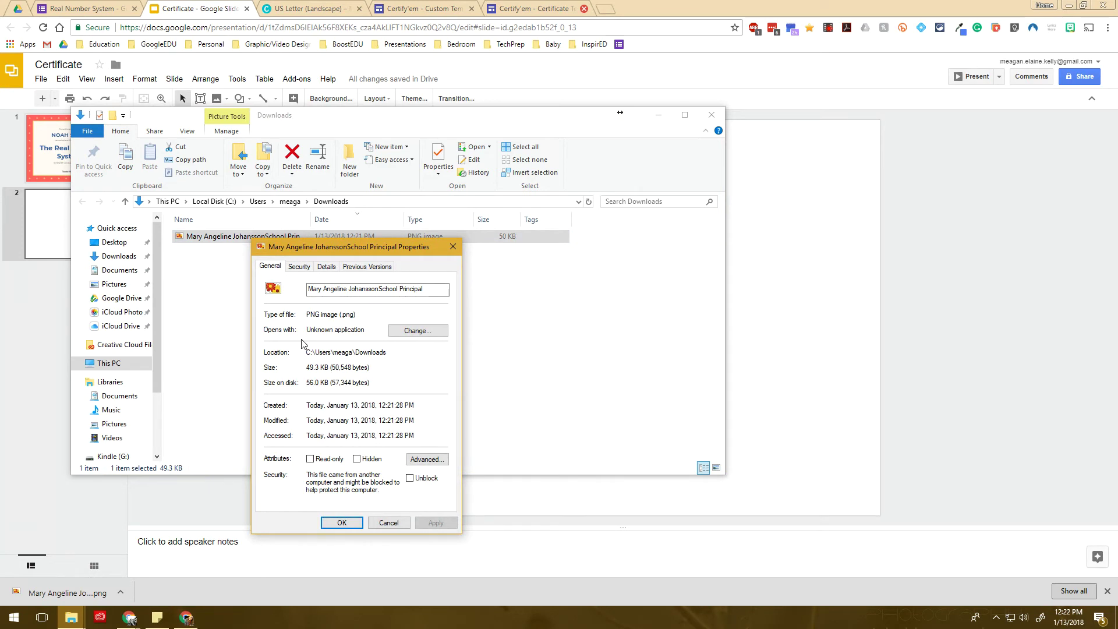
click(327, 266)
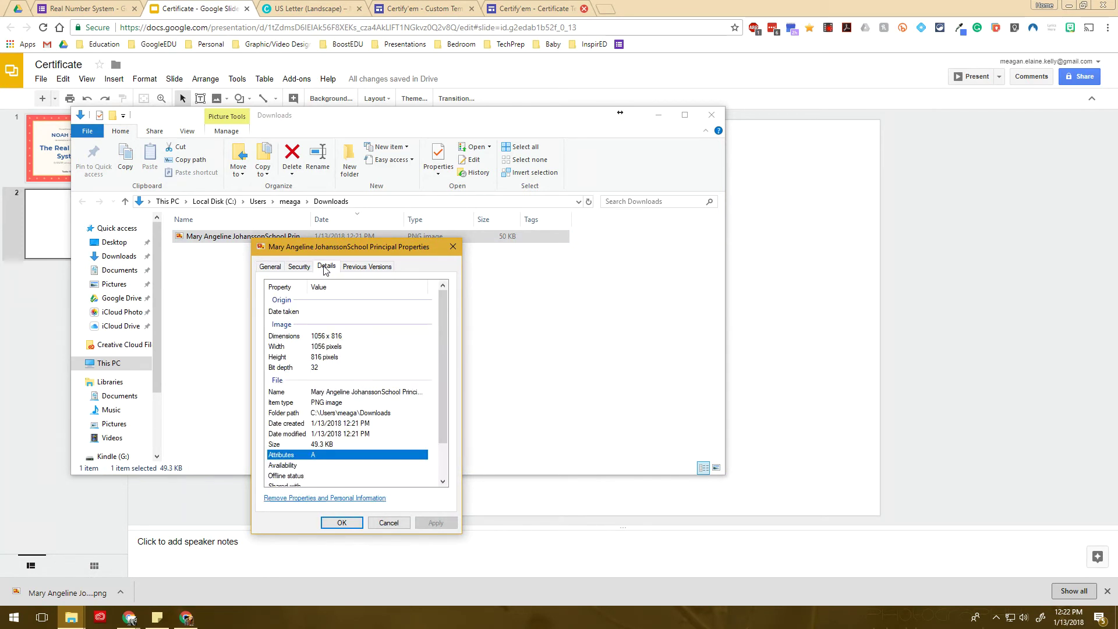
click(347, 358)
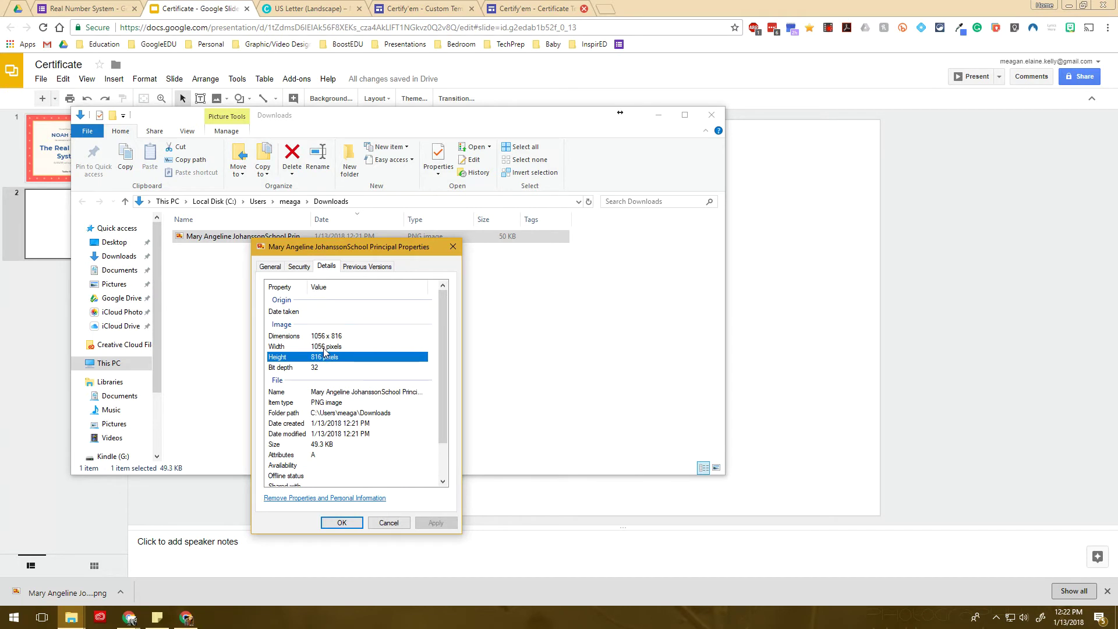
click(324, 348)
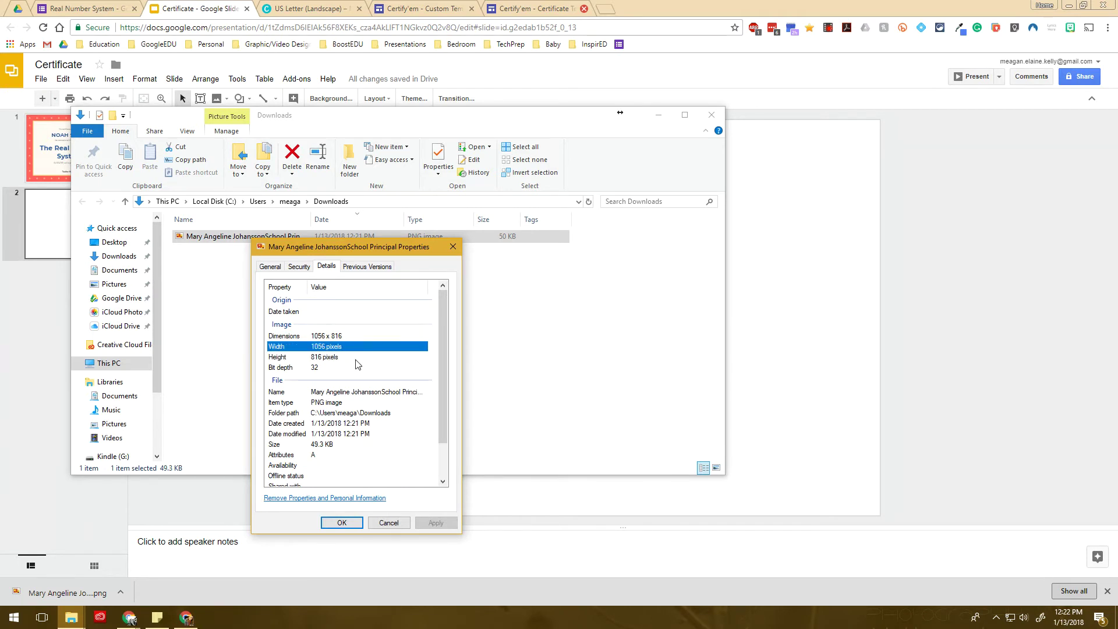
click(934, 271)
Set a custom page size of 1056 × 815 pixels in Page setup
click(42, 79)
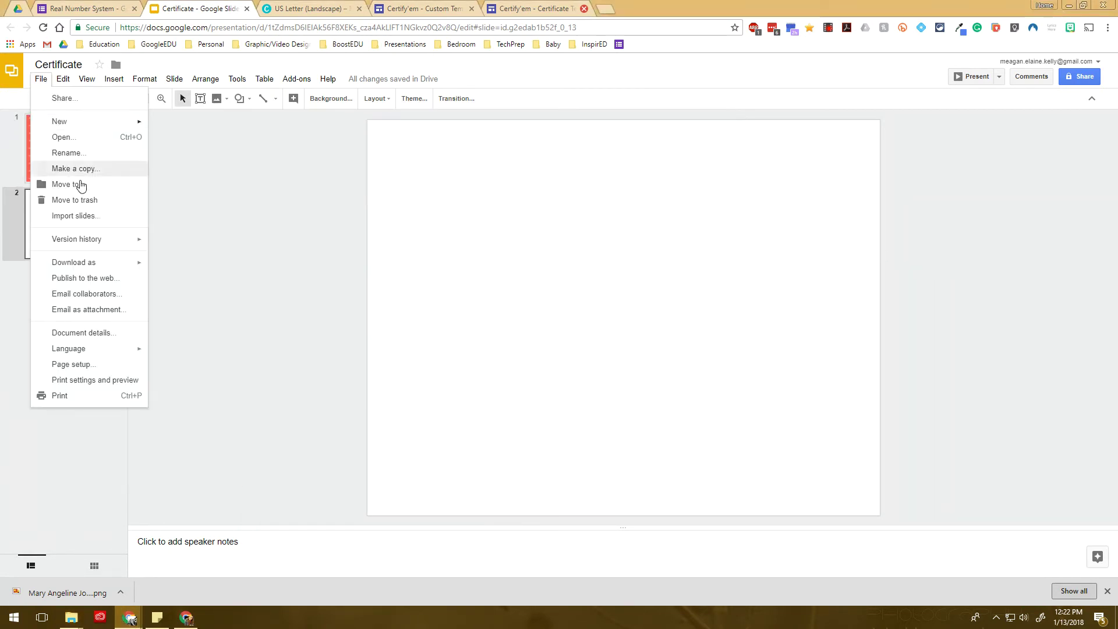
click(115, 366)
click(599, 326)
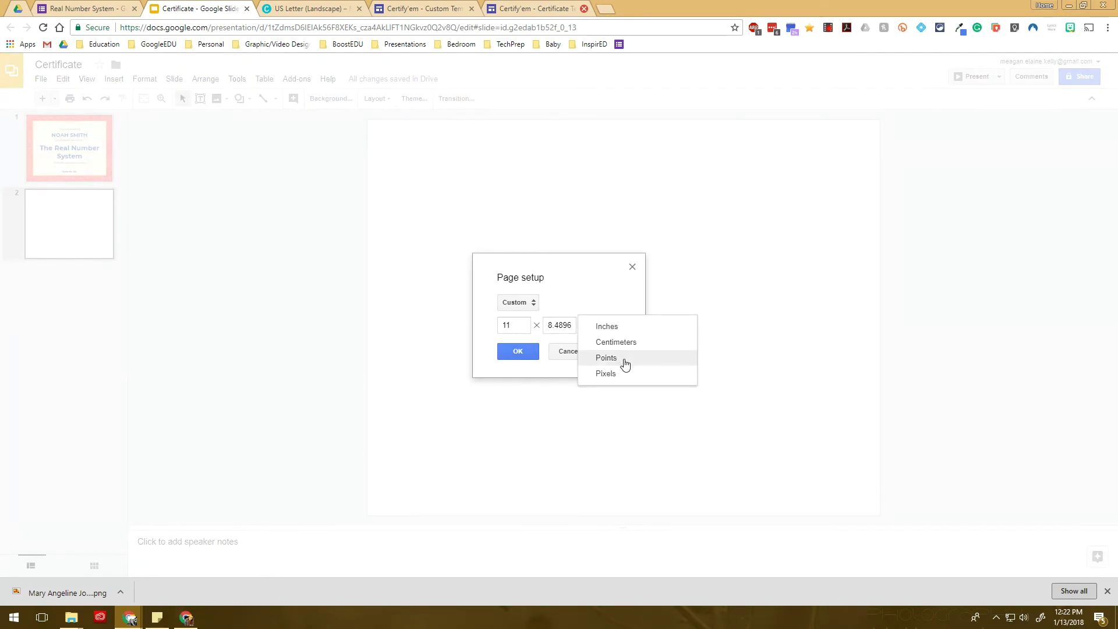
click(623, 373)
click(531, 327)
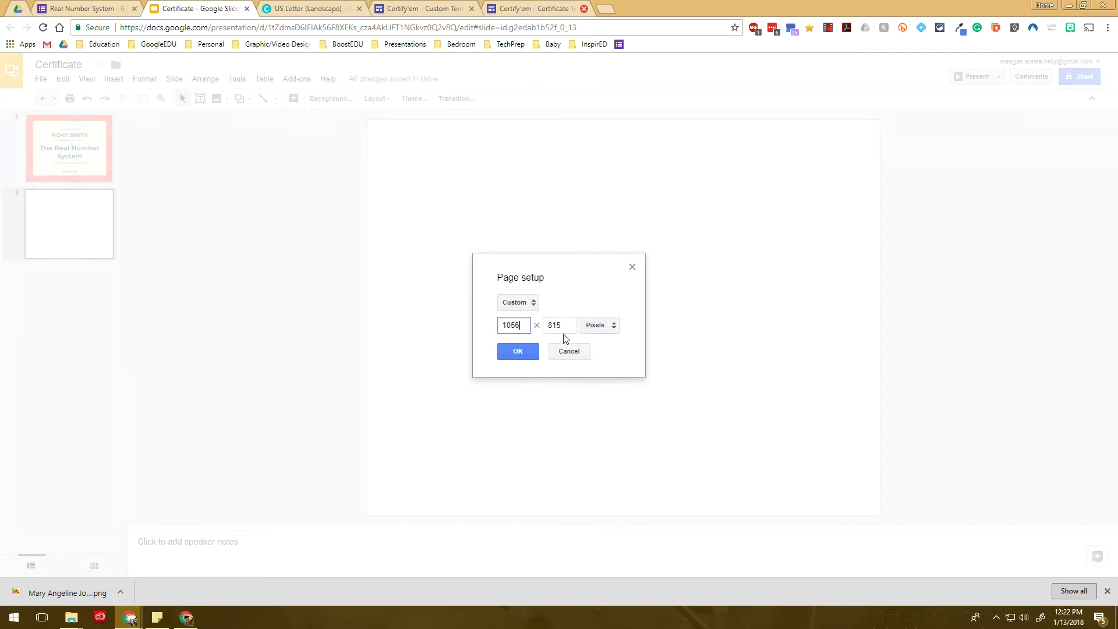
click(574, 329)
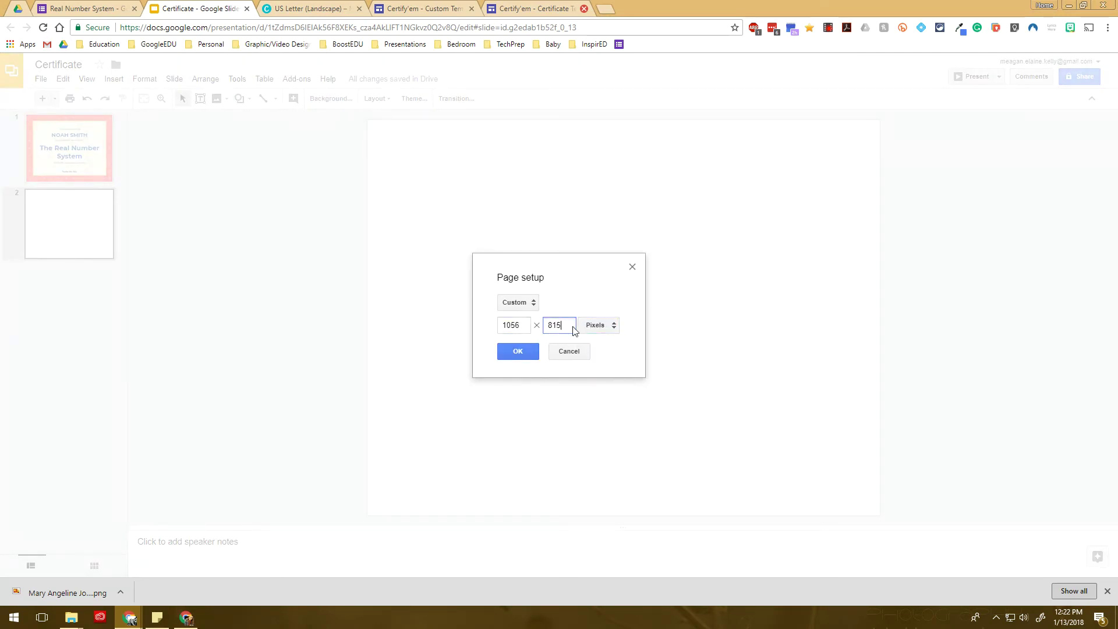
click(517, 354)
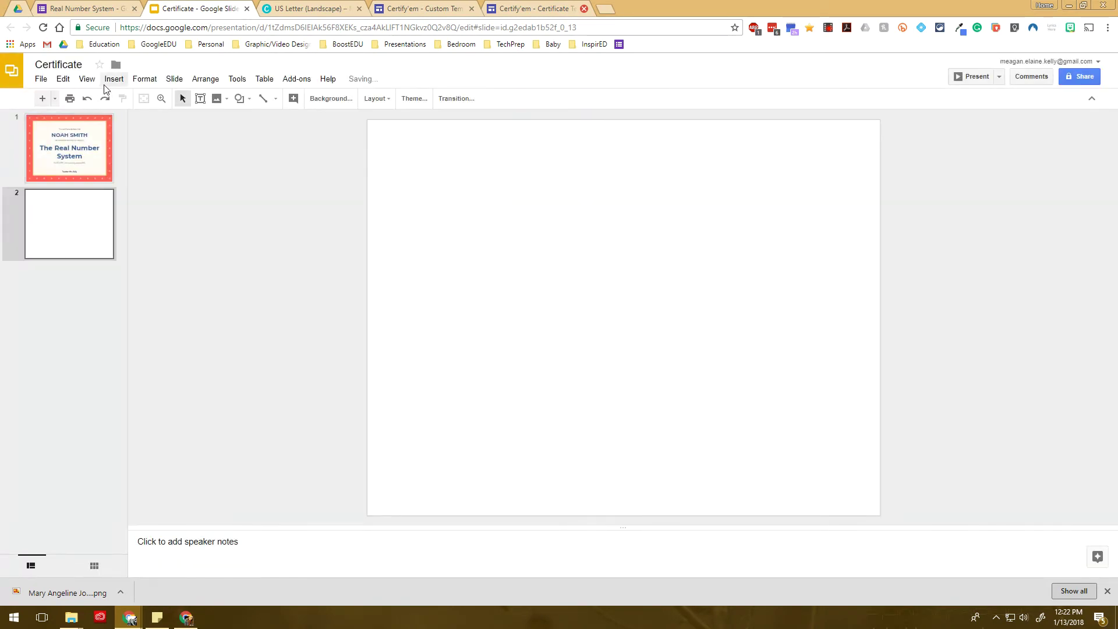
Upload the star-border PNG onto slide 2 and stretch it to fill the slide
click(109, 84)
mouse_move(146, 130)
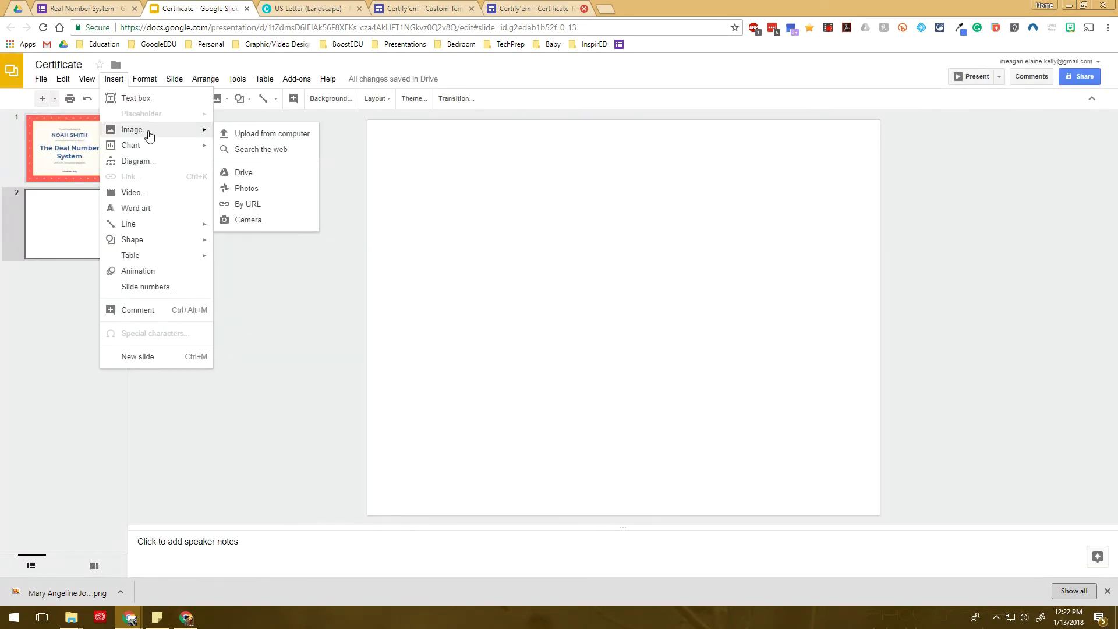
click(248, 134)
double_click(146, 116)
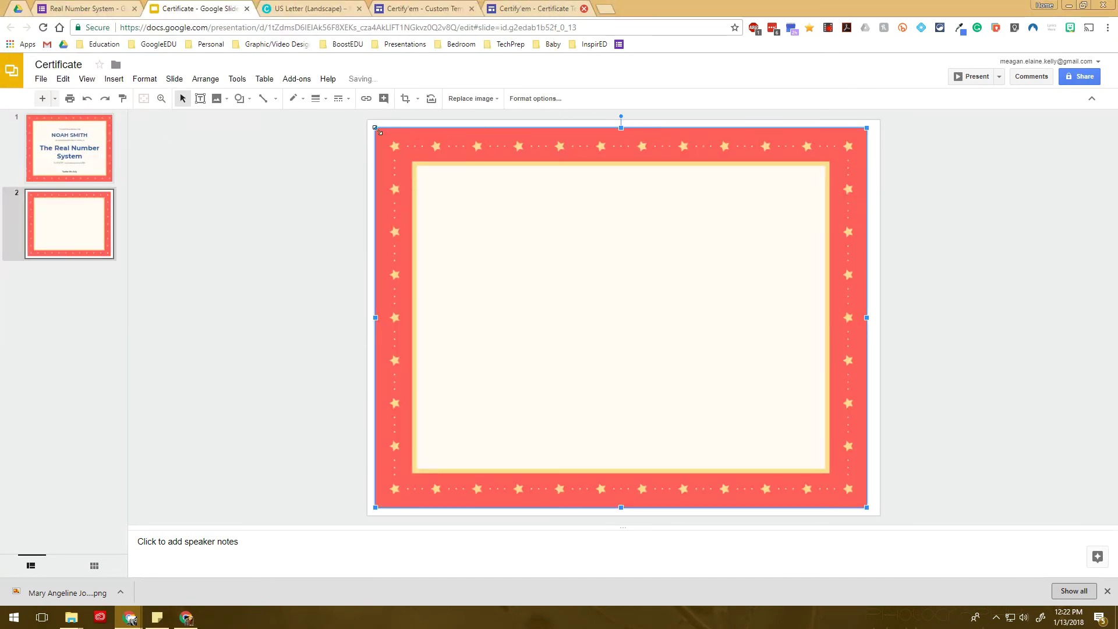
drag(375, 127, 367, 122)
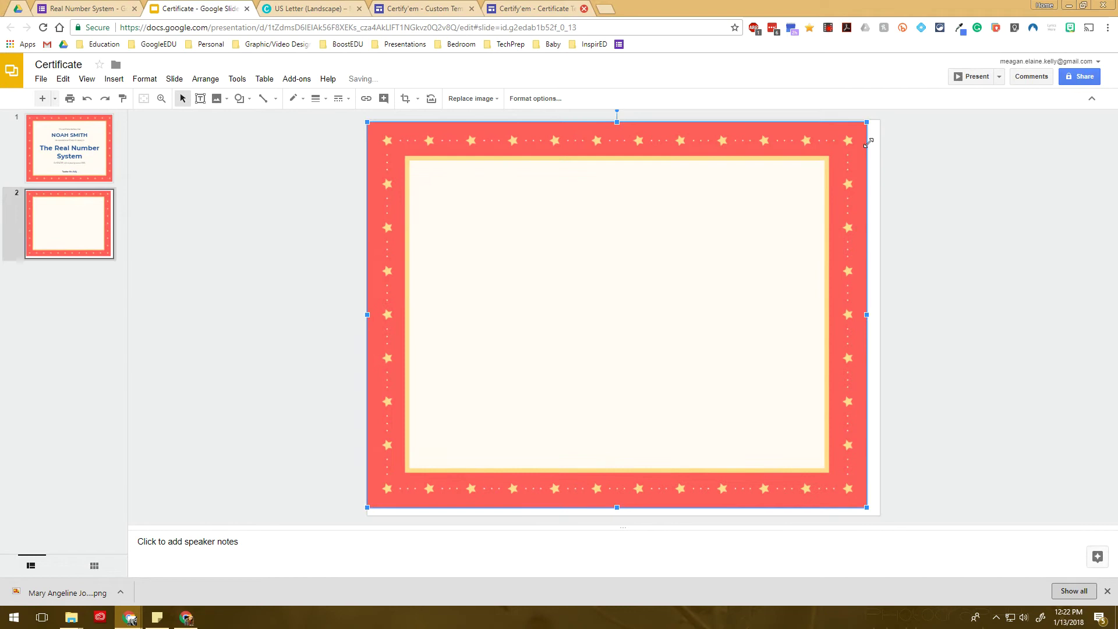
drag(867, 507, 880, 517)
drag(659, 373, 659, 371)
click(981, 342)
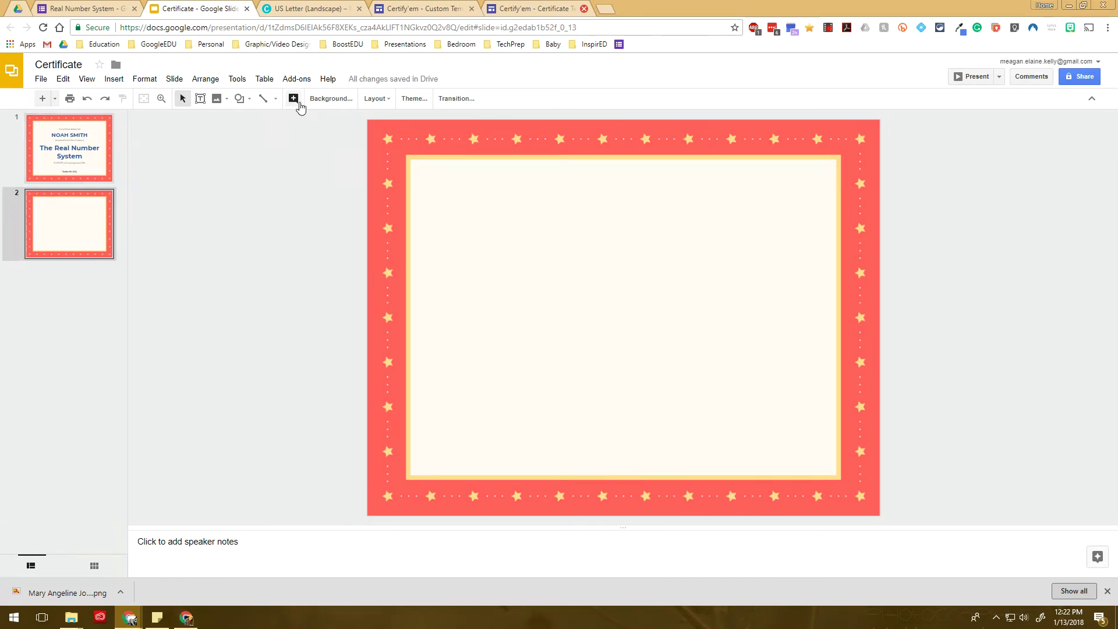
Paste the certificate text back into the Canva design, then return to the Certificate presentation's slide 1
click(39, 162)
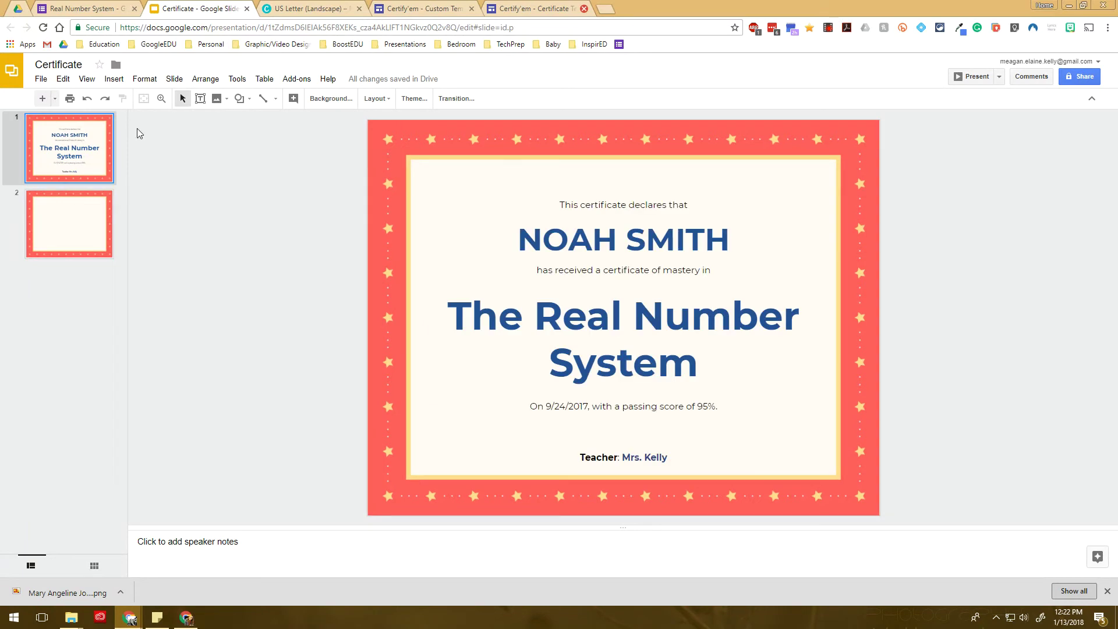
click(319, 7)
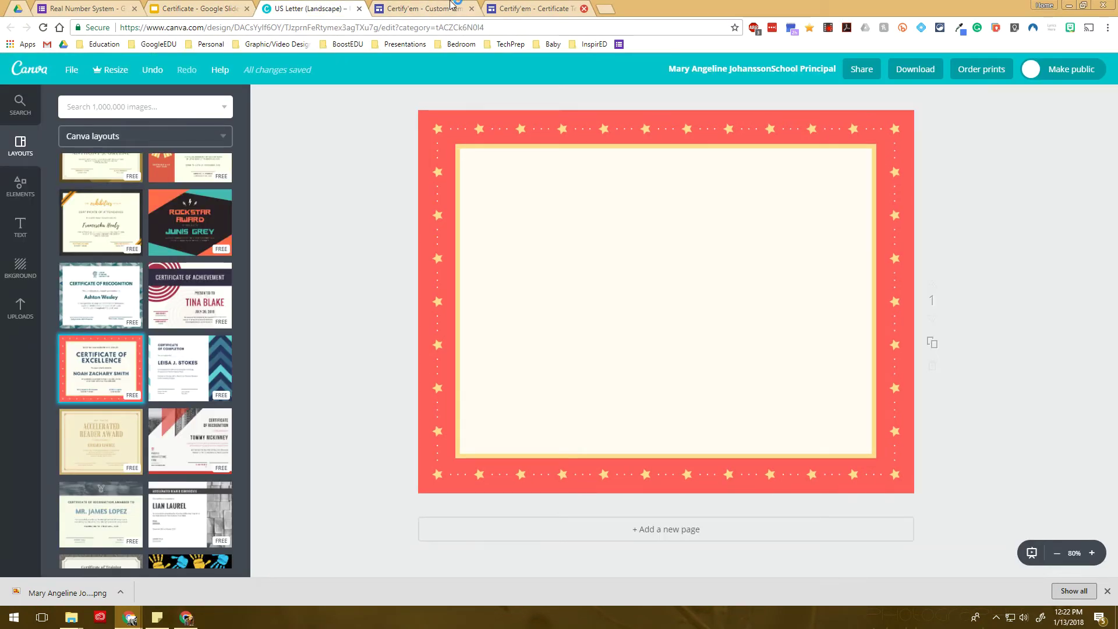
text(Math 8 Class Name)
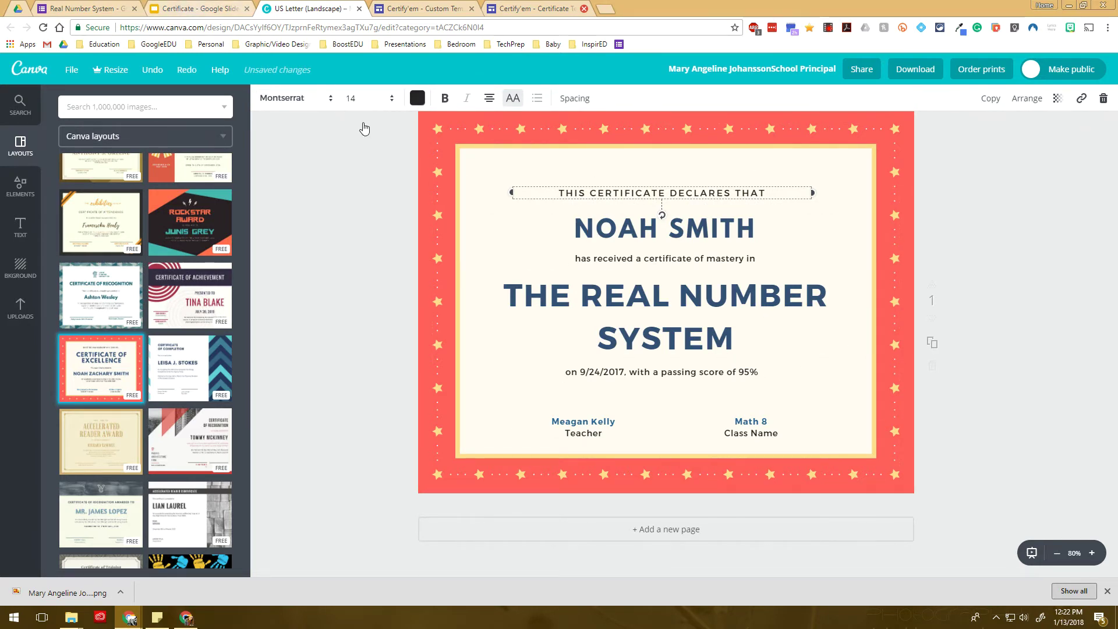
key(ctrl+shift+Tab)
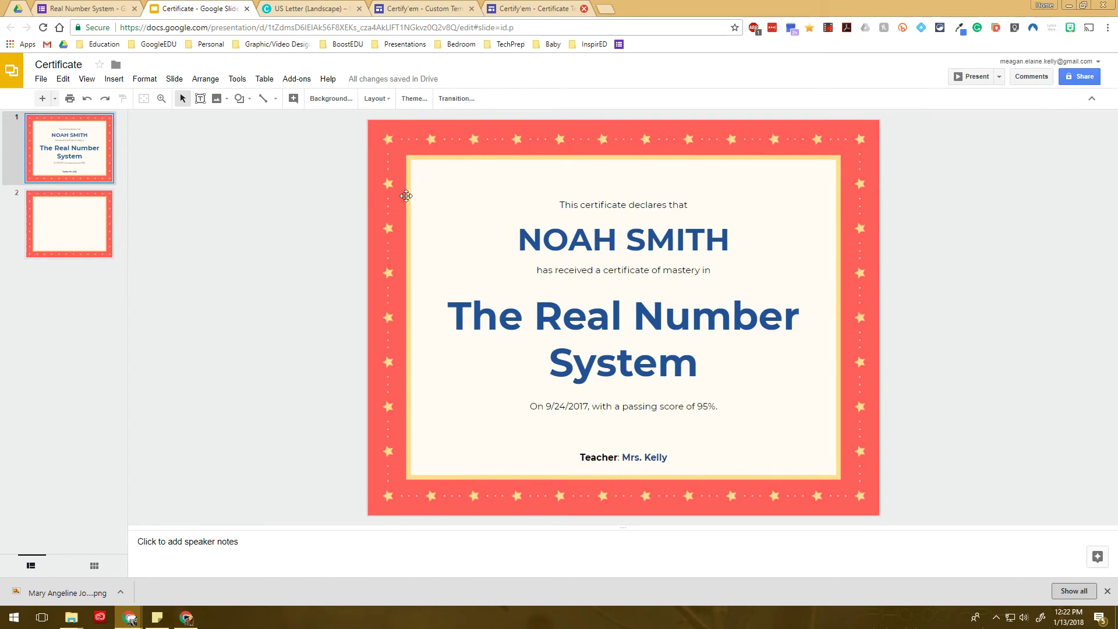
click(278, 7)
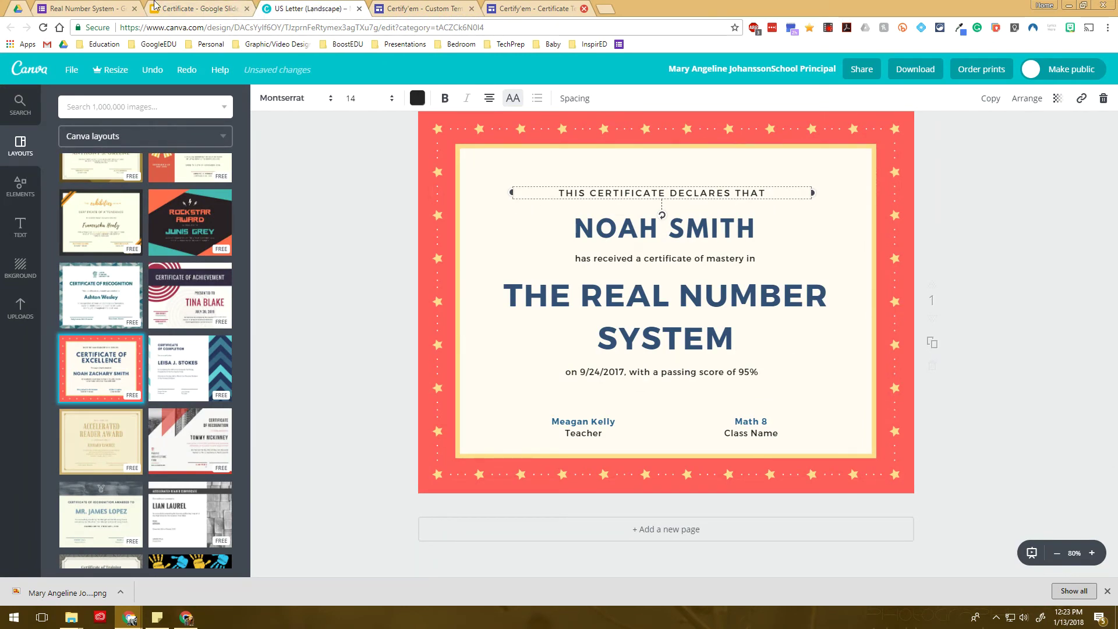
click(192, 8)
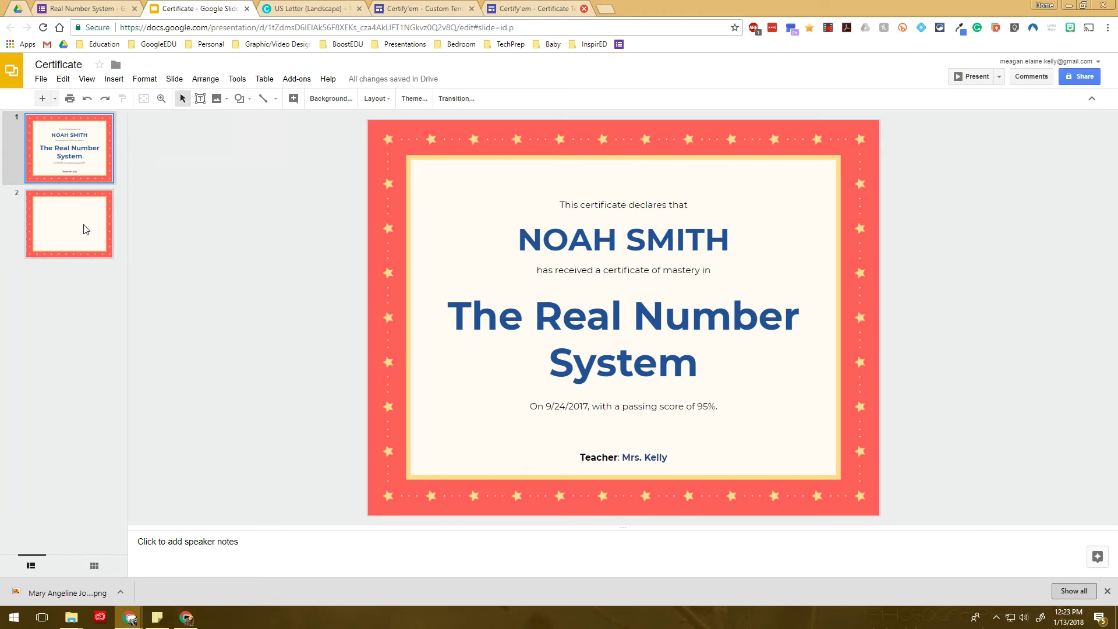
Confirm the six certificate text boxes are editable, then delete the blank slide 2
click(488, 231)
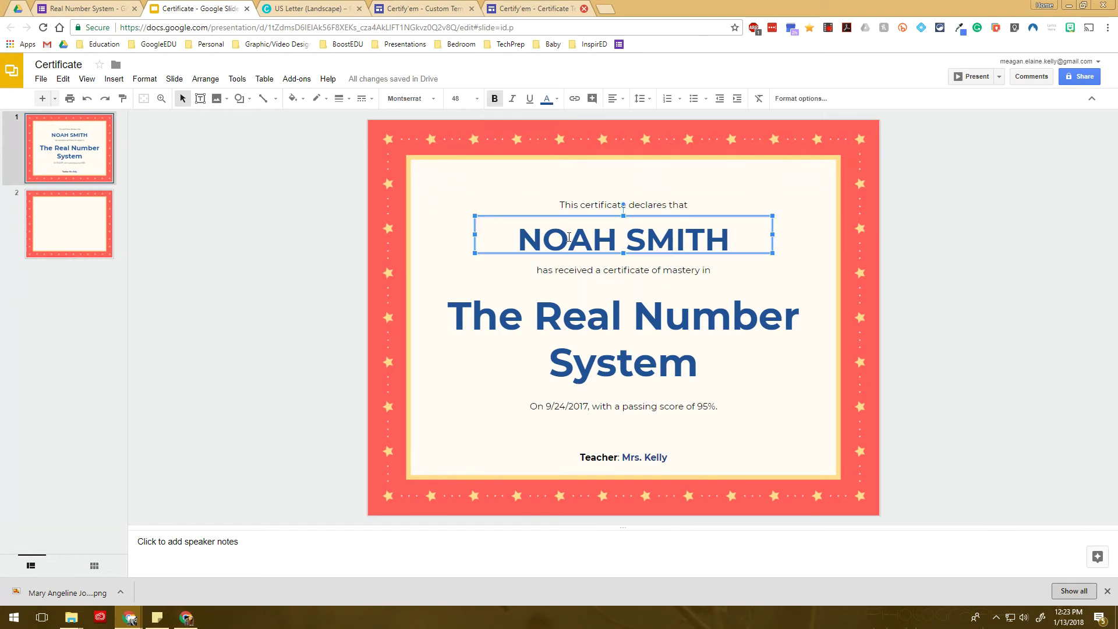
click(598, 205)
click(600, 270)
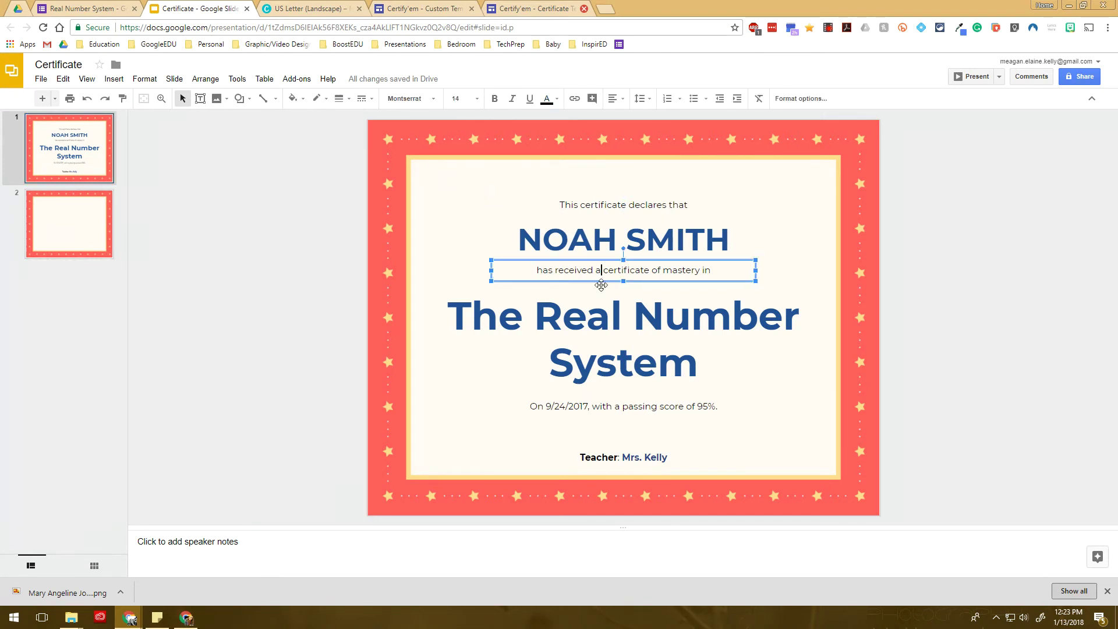
click(611, 351)
click(617, 410)
click(623, 452)
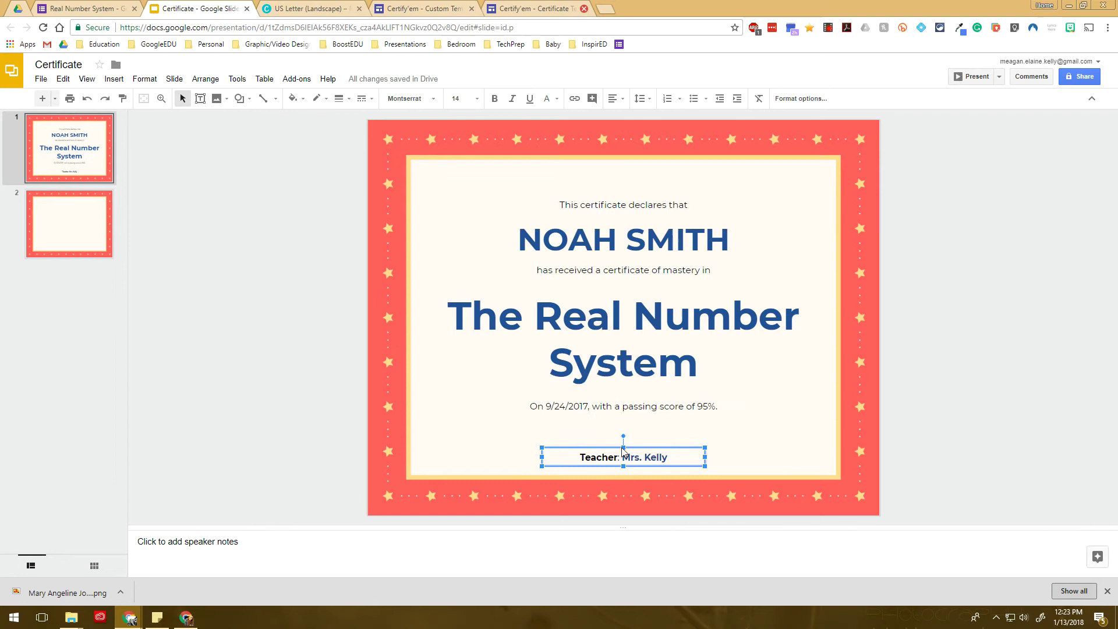
click(96, 211)
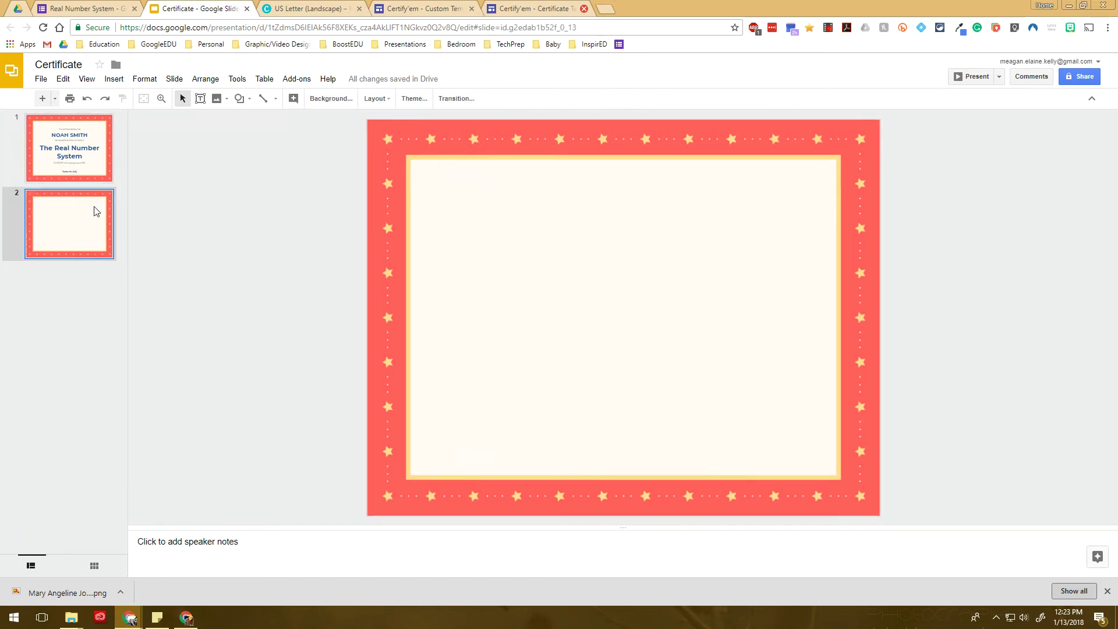
key(Delete)
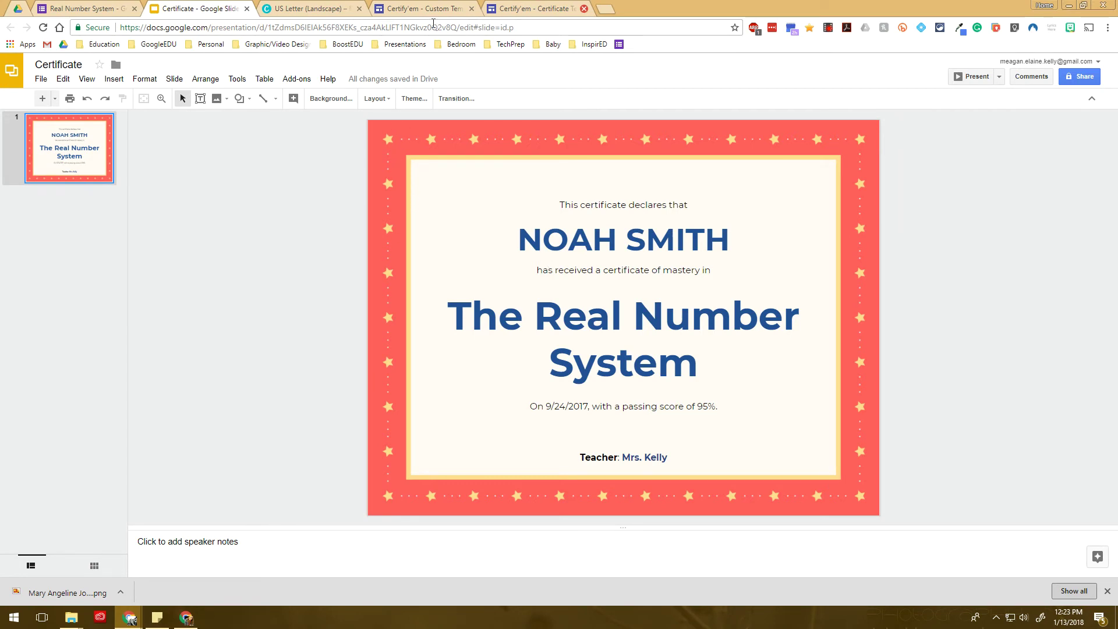
click(422, 9)
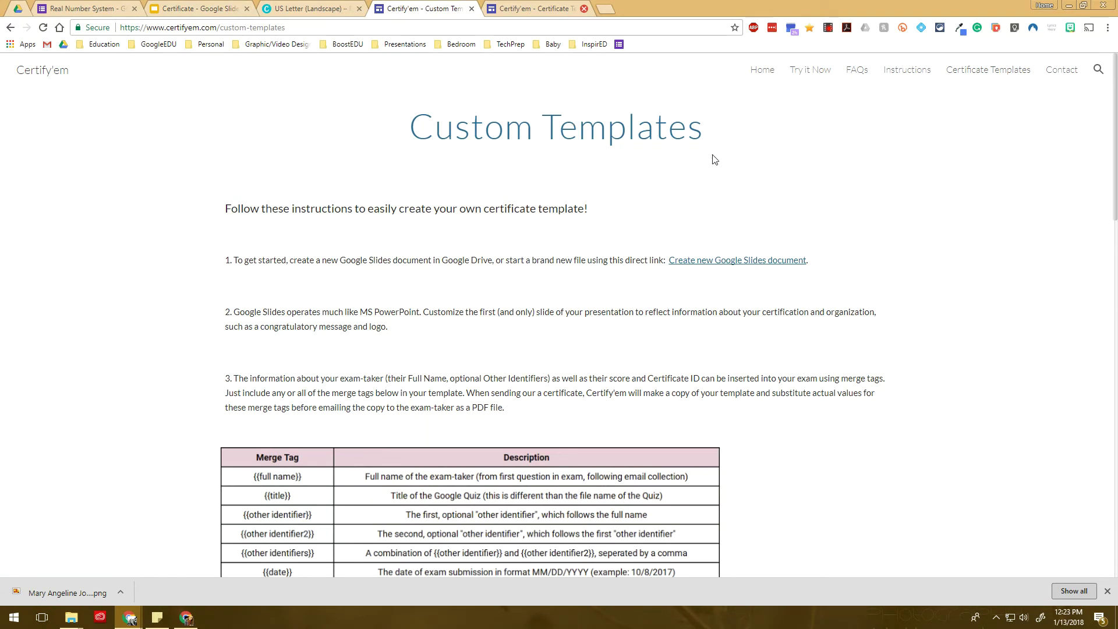
drag(720, 133, 403, 155)
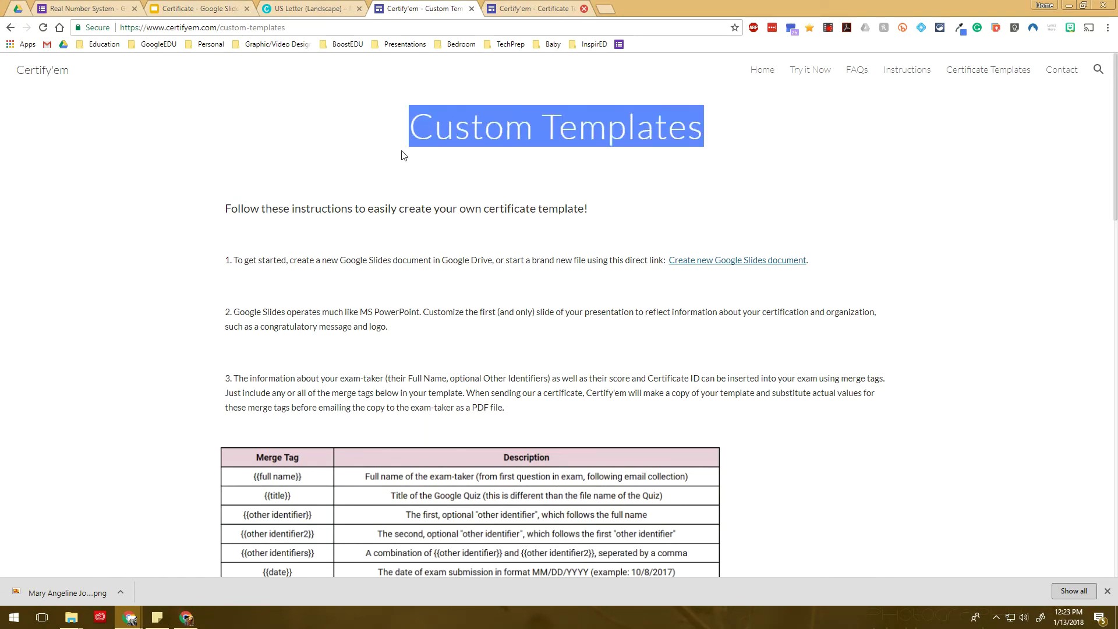
scroll(315, 257, down, 2)
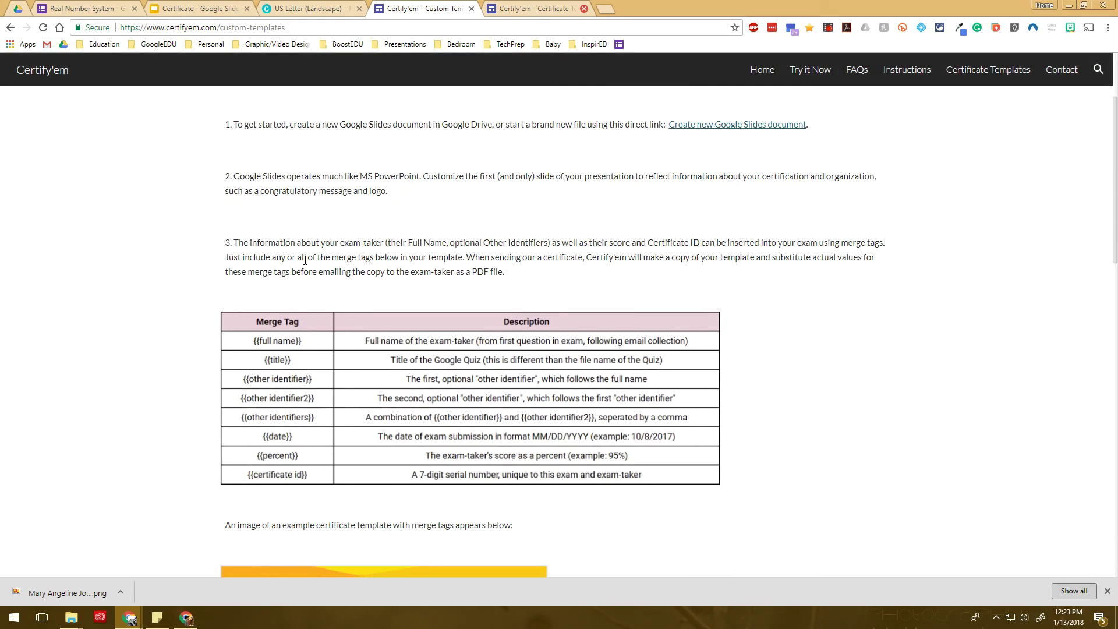
scroll(305, 260, up, 2)
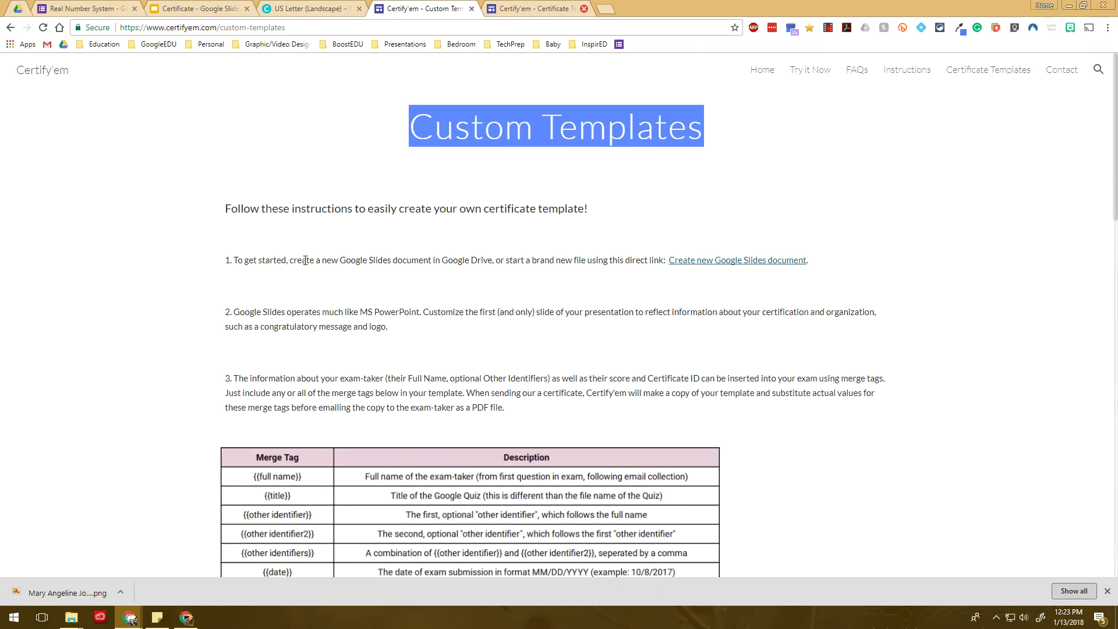
scroll(305, 260, down, 4)
drag(226, 179, 257, 207)
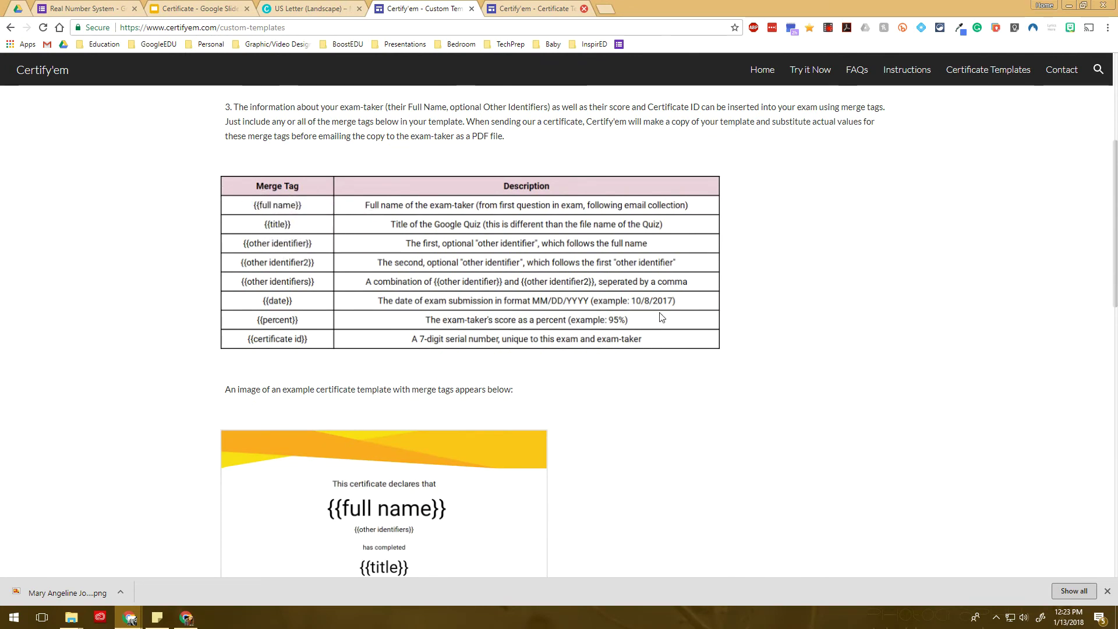
scroll(662, 317, down, 2)
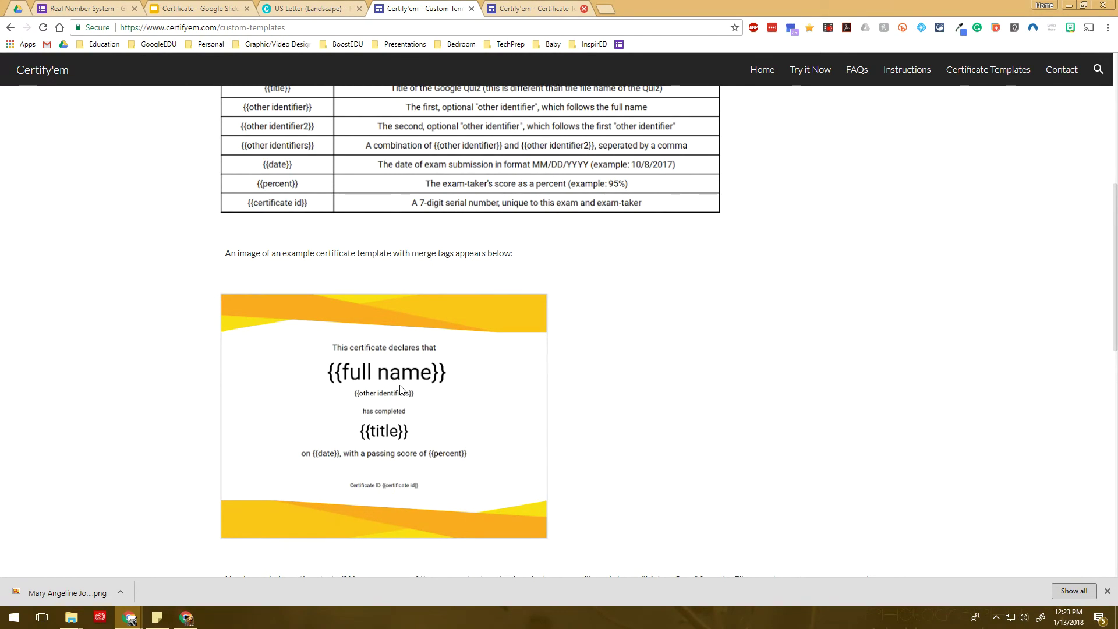
click(206, 7)
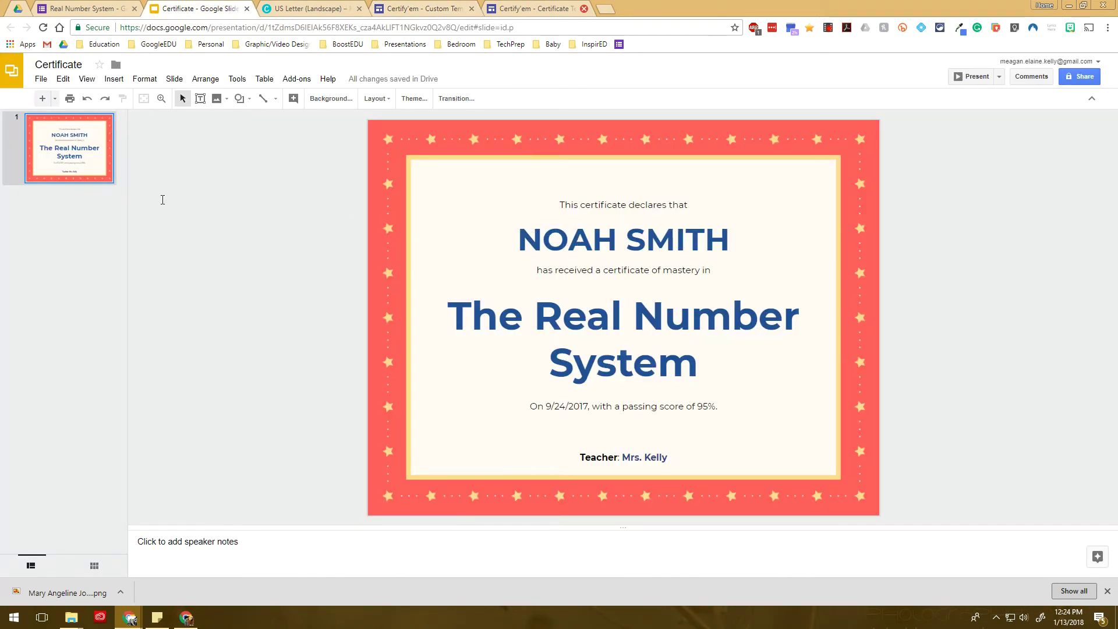
Replace the student name with {{Full Name}} and the course title with {{Title}}
click(598, 326)
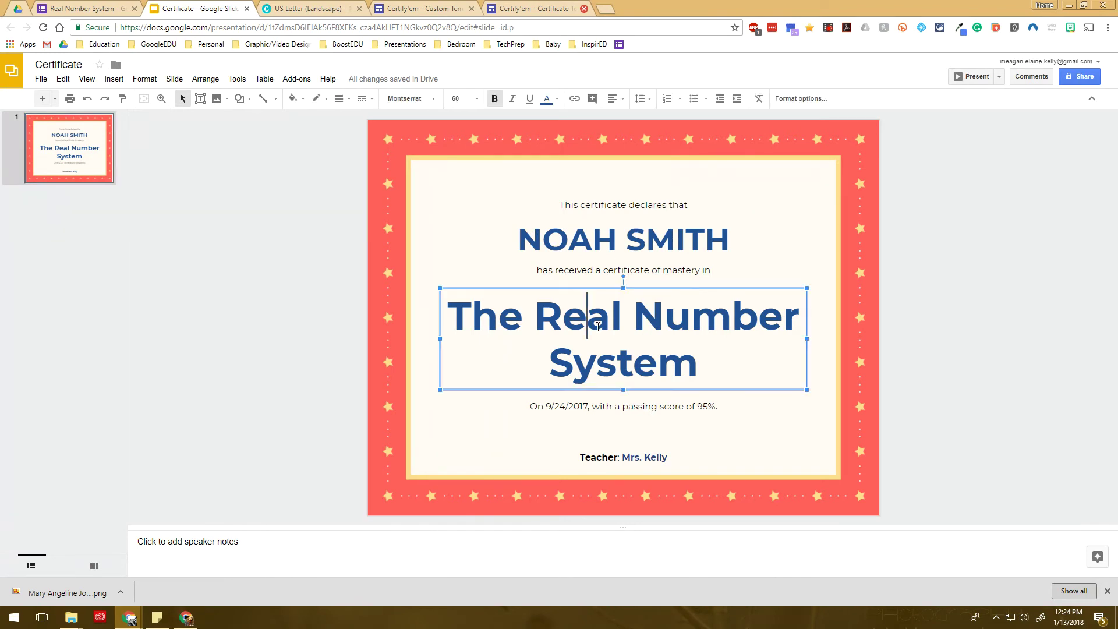
double_click(585, 242)
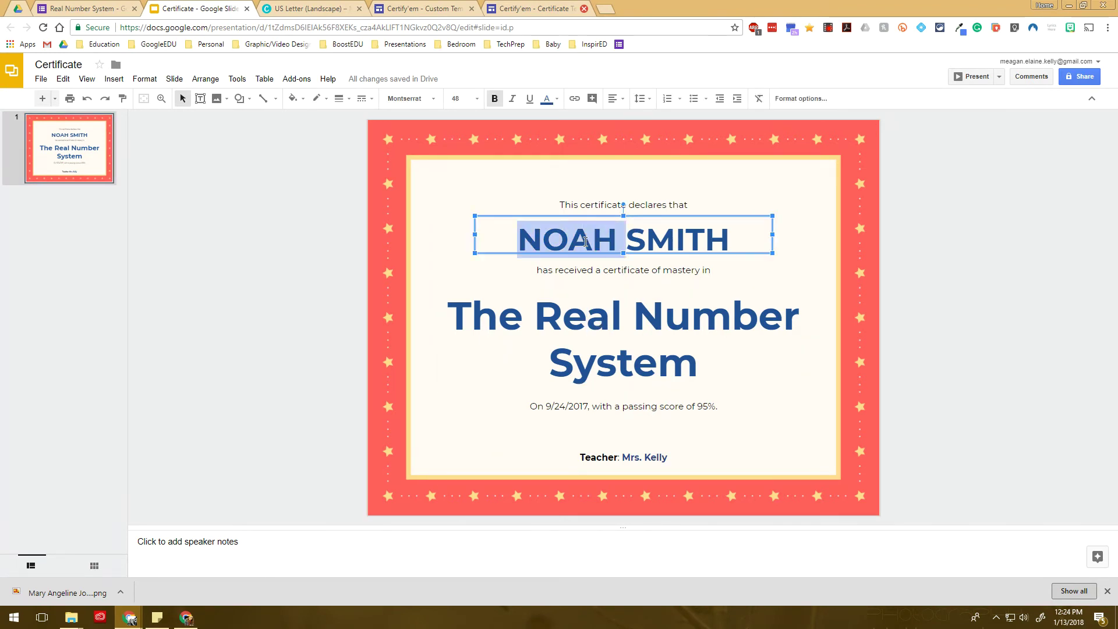
triple_click(683, 242)
text({{Fu)
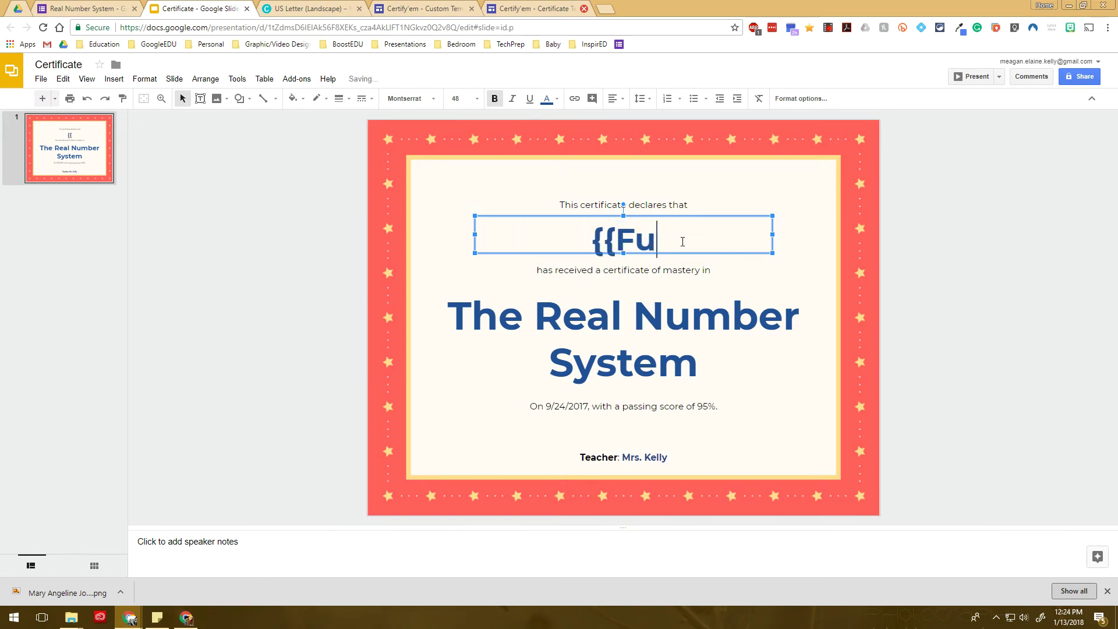
text(ll Name}})
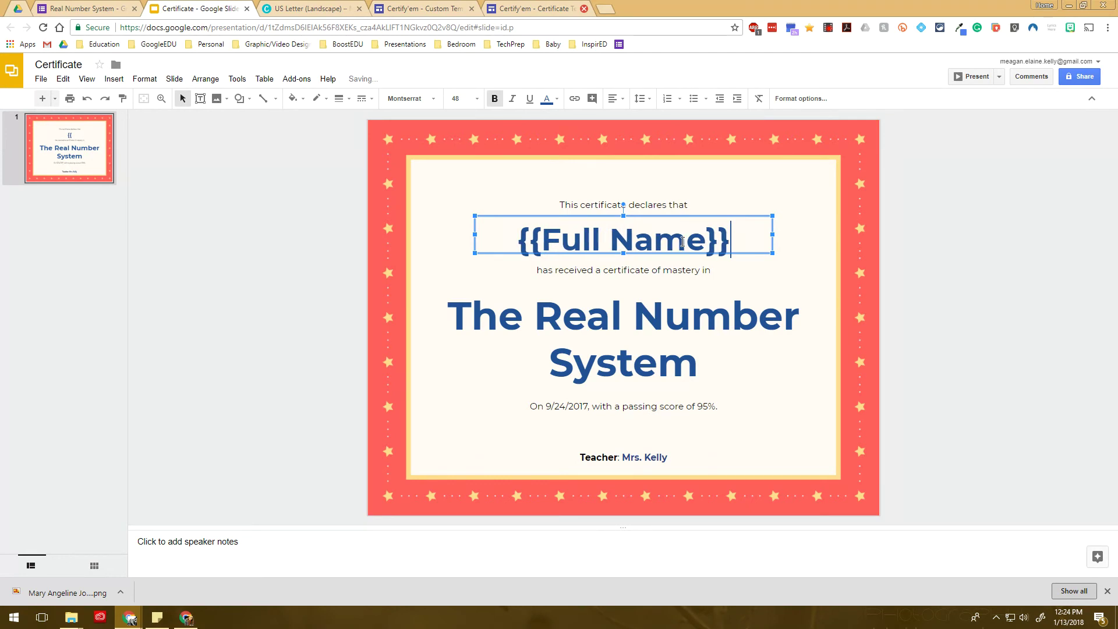
click(406, 10)
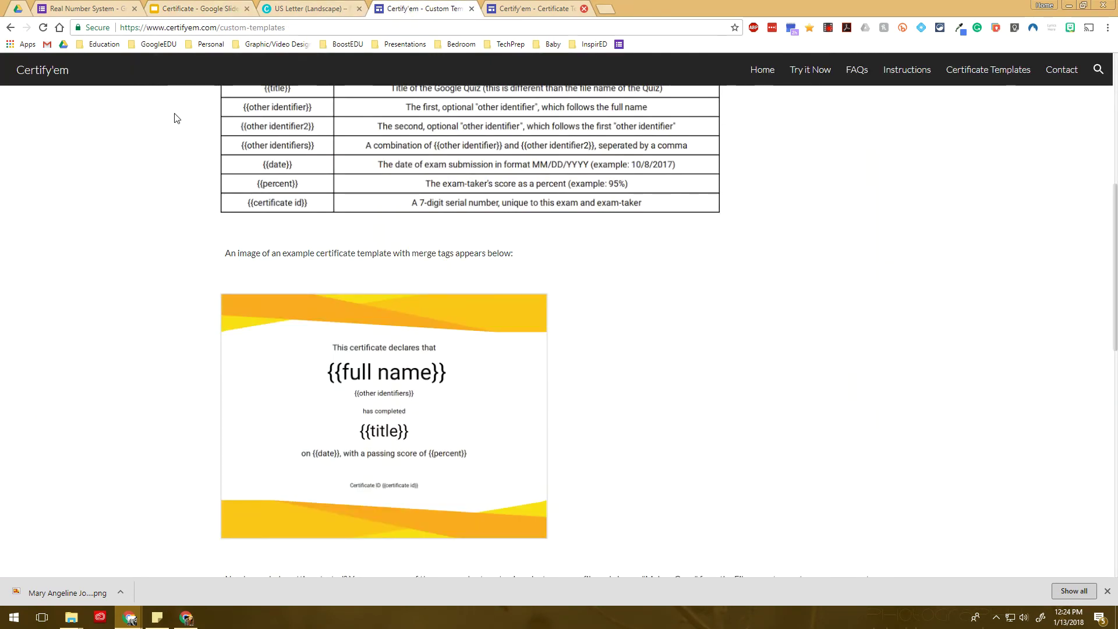
click(198, 8)
triple_click(620, 323)
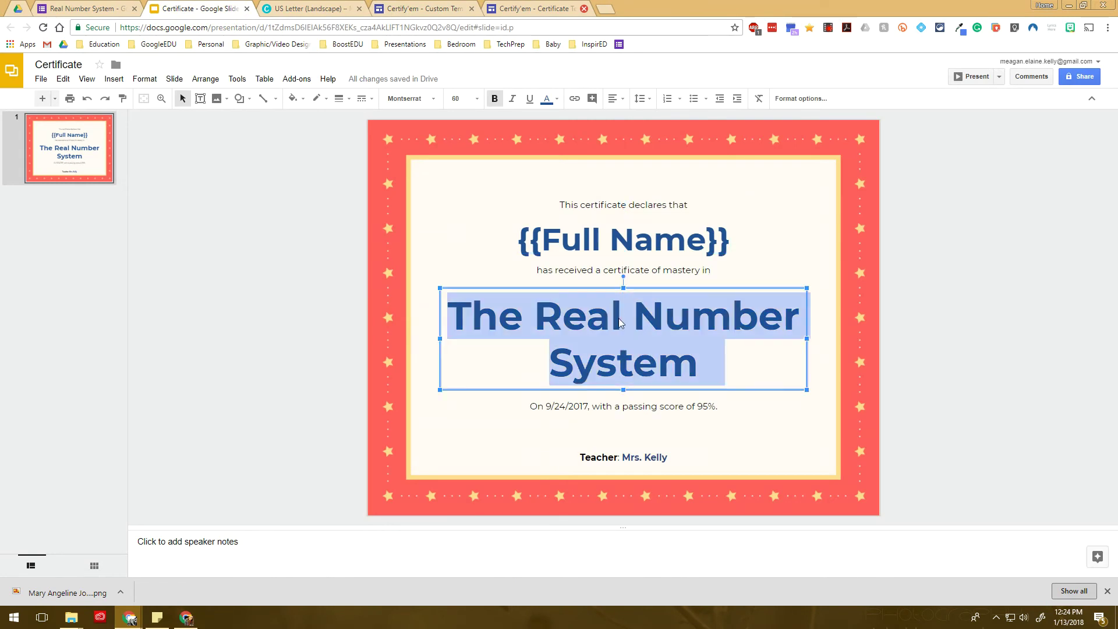
text({{)
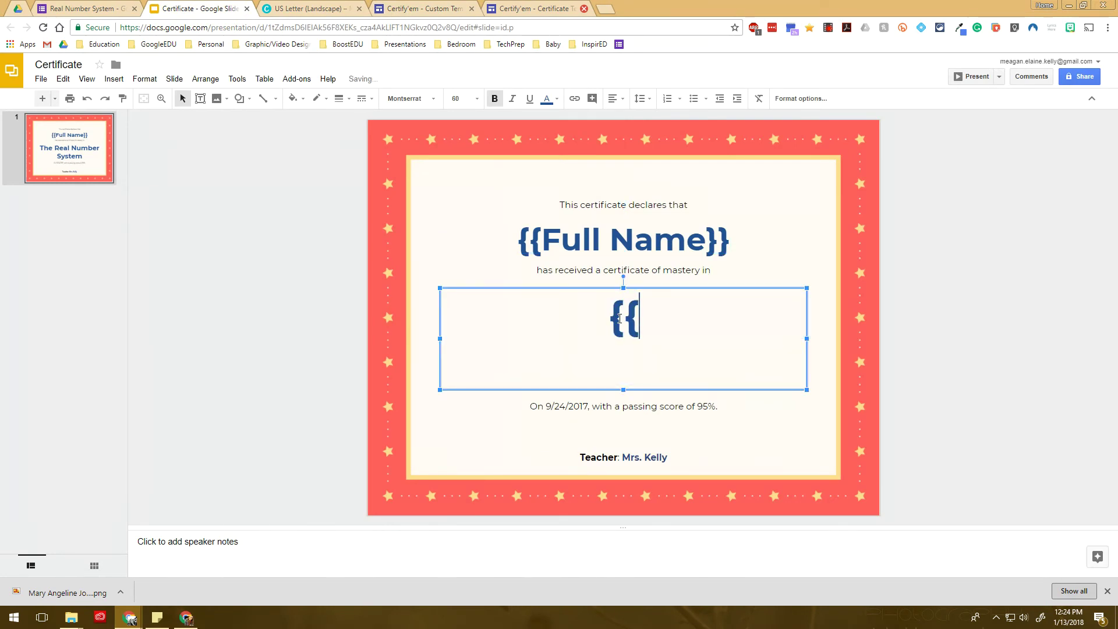
text(Title}})
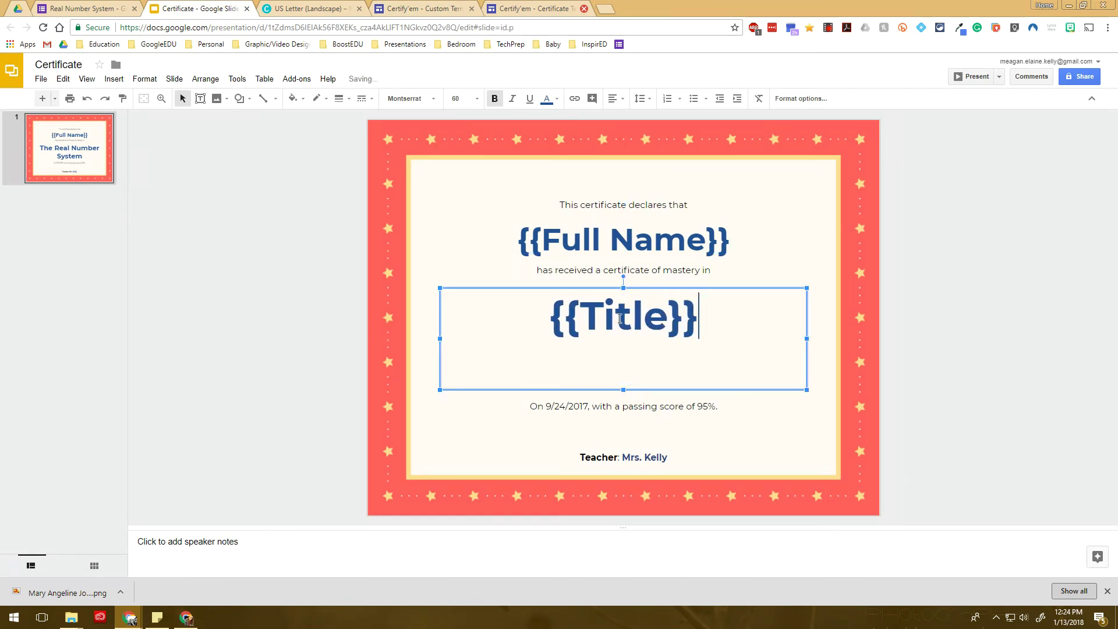
Replace the date 9/24/2017 with {{date}} and the score 95% with {{percent}}
click(401, 7)
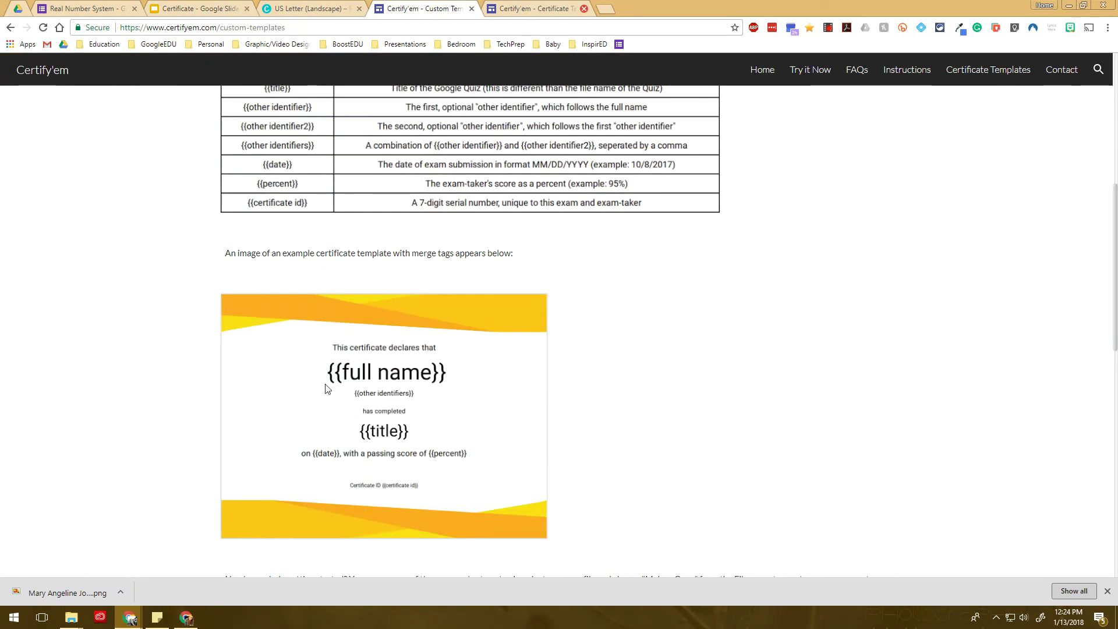
click(205, 8)
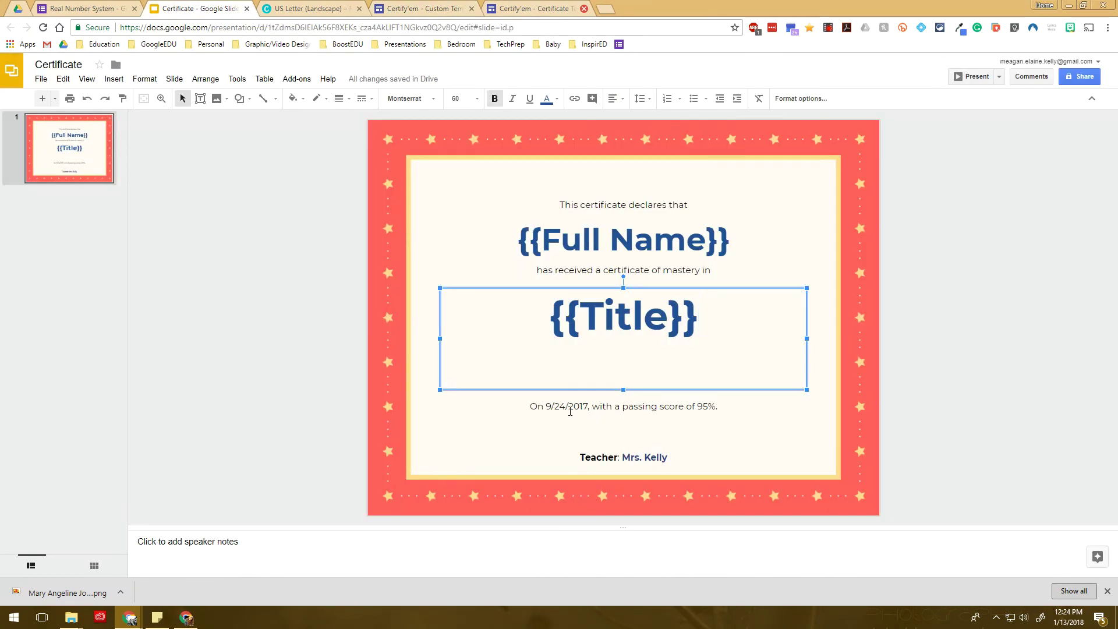
click(546, 406)
drag(545, 406, 588, 407)
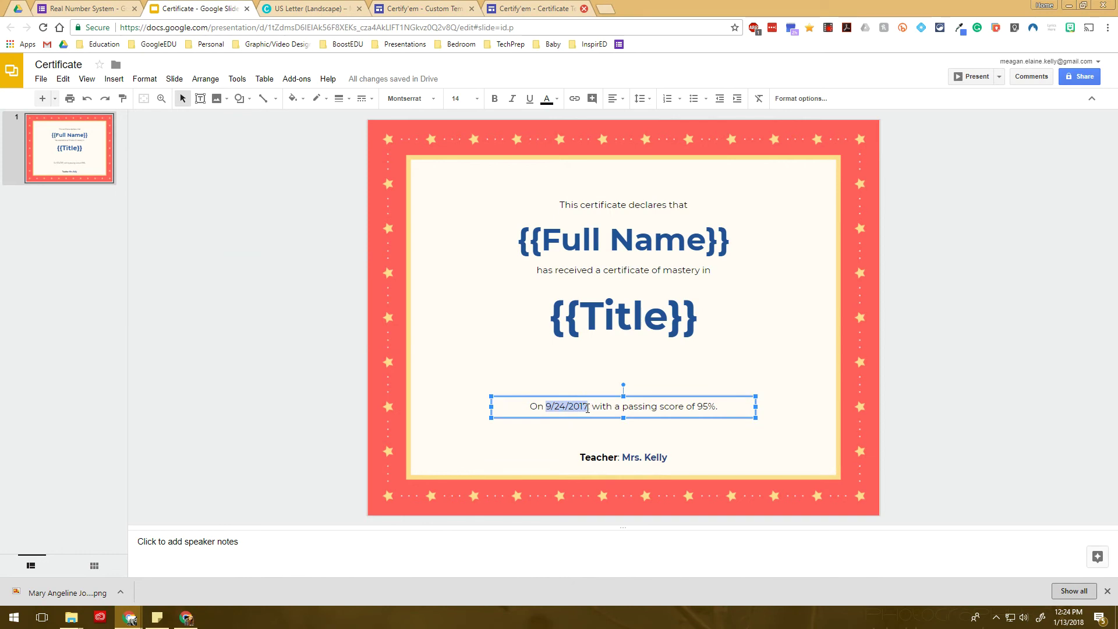
text({{date}})
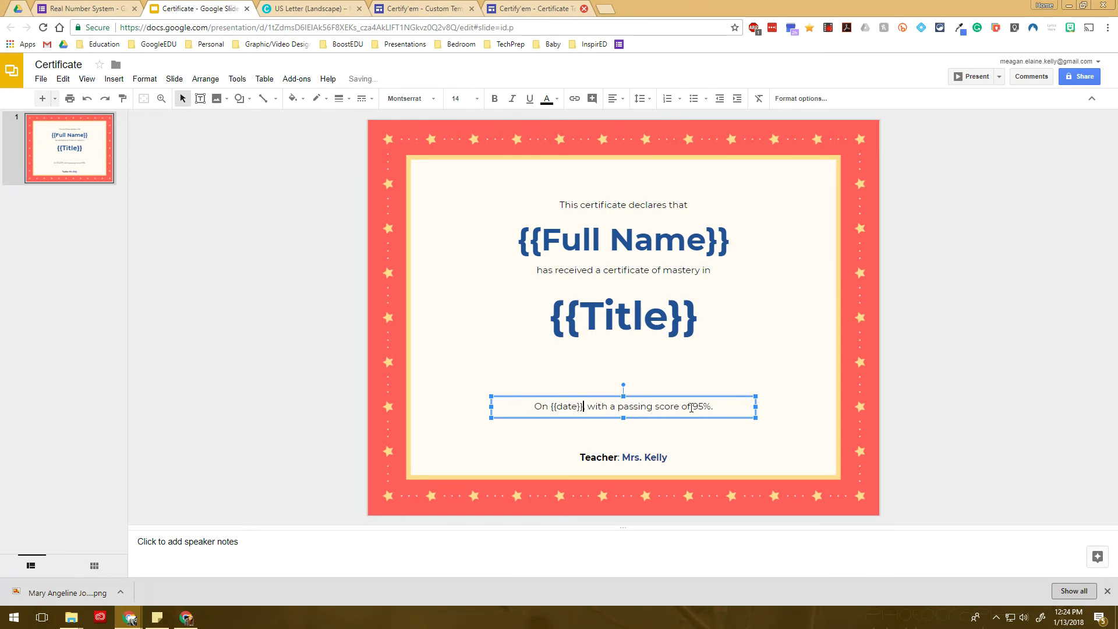
click(437, 8)
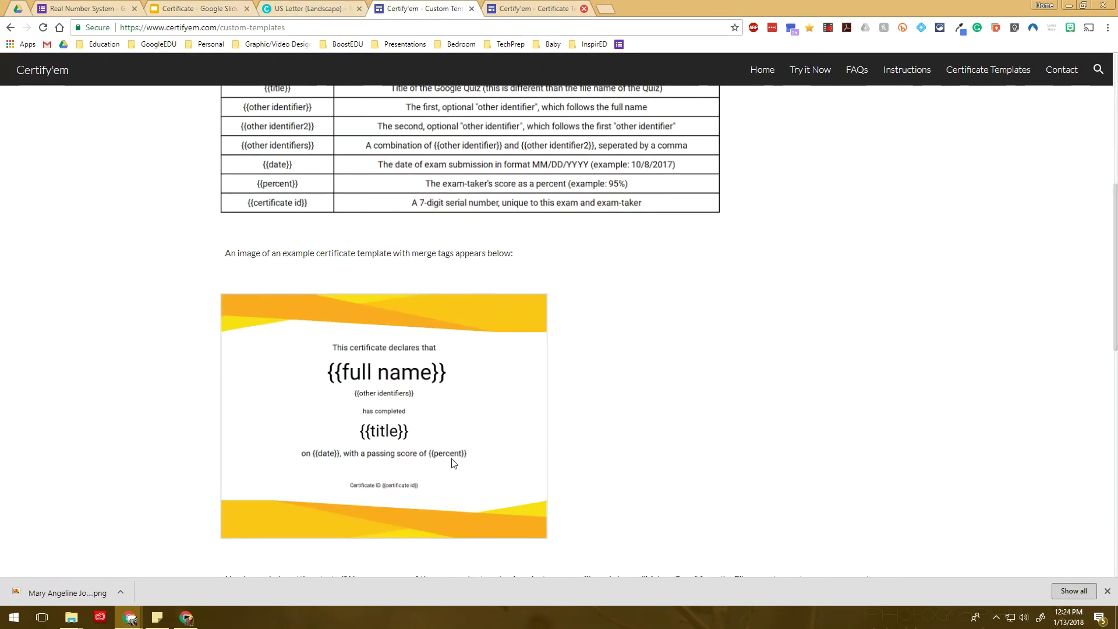
click(172, 7)
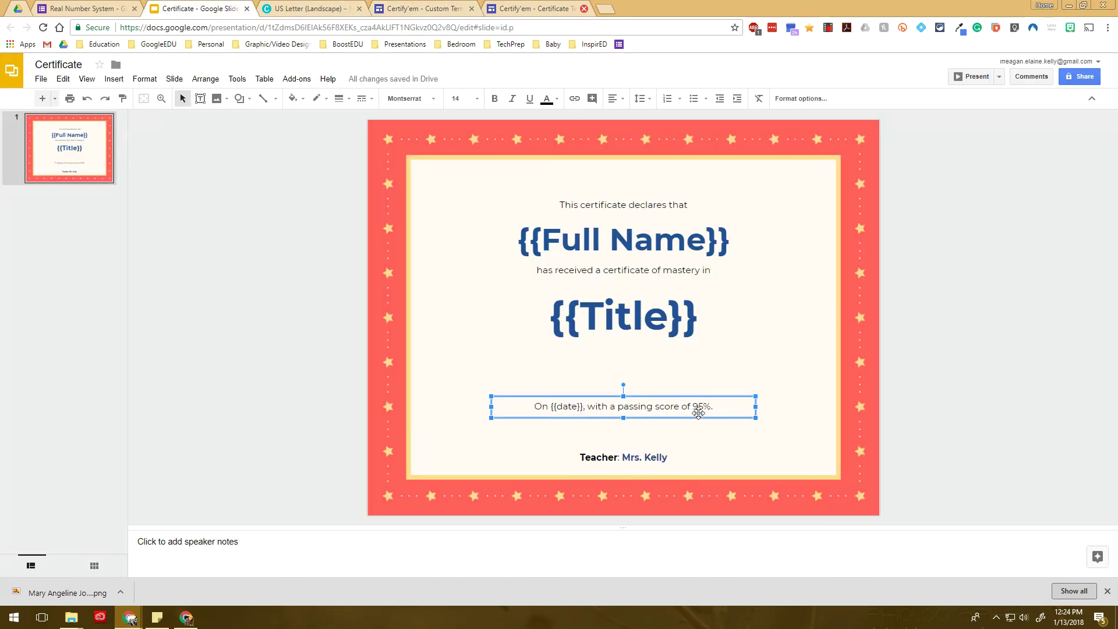
drag(692, 406, 705, 406)
text({)
text({percent)
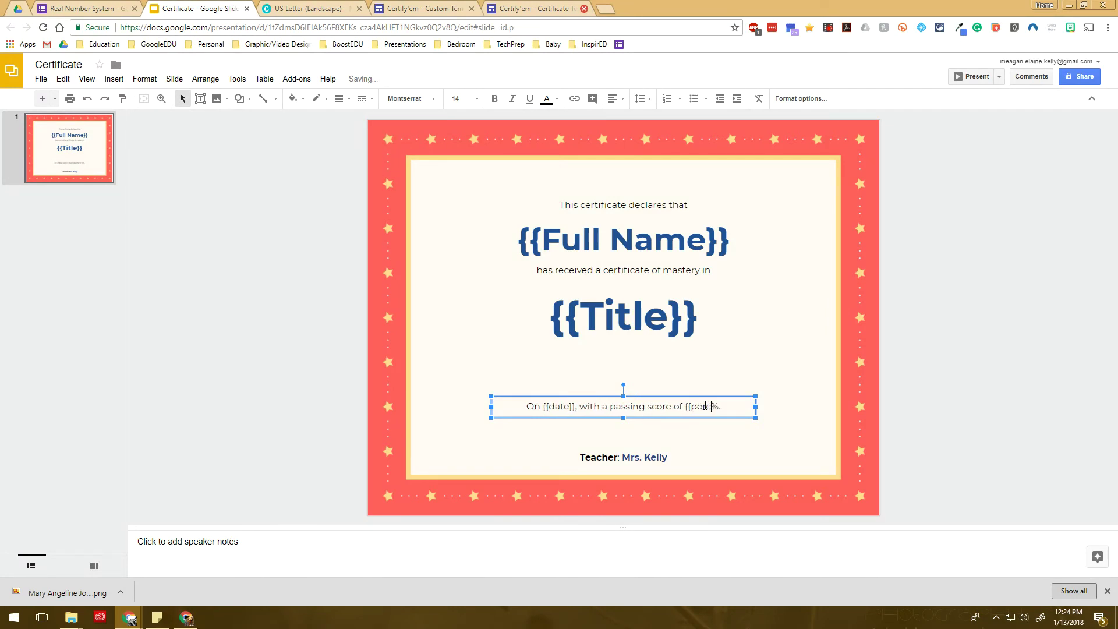
text(}})
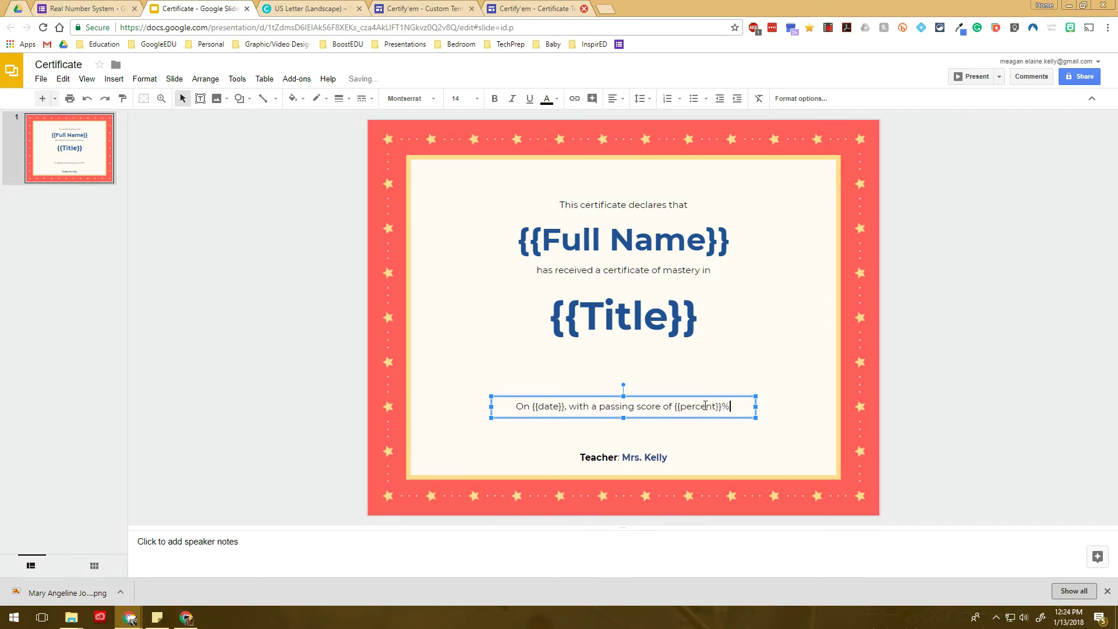
key(BackSpace)
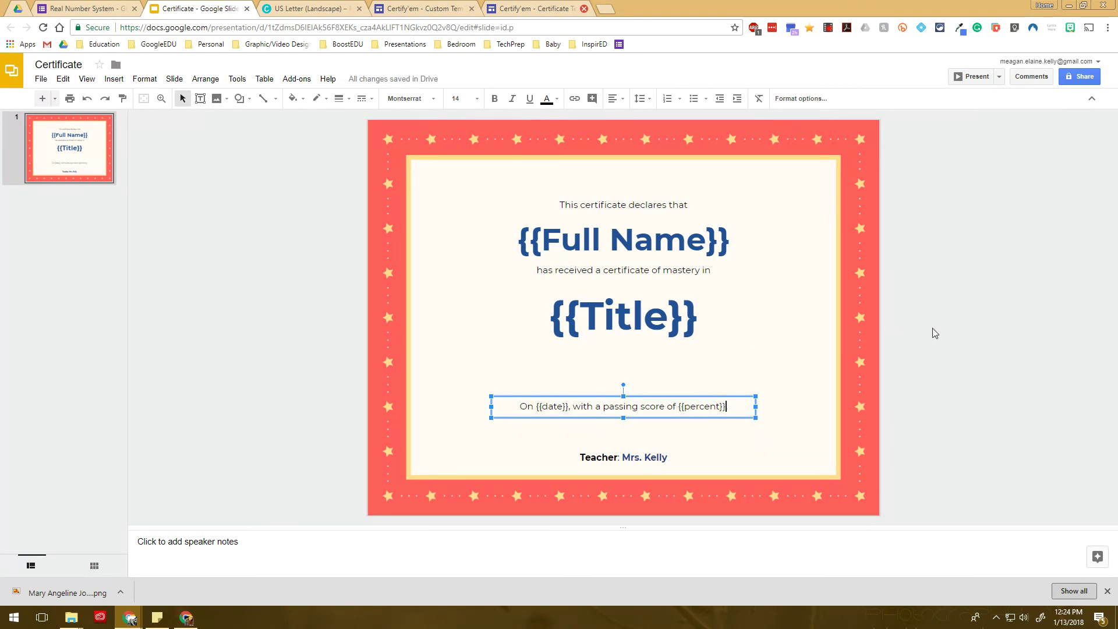
click(972, 329)
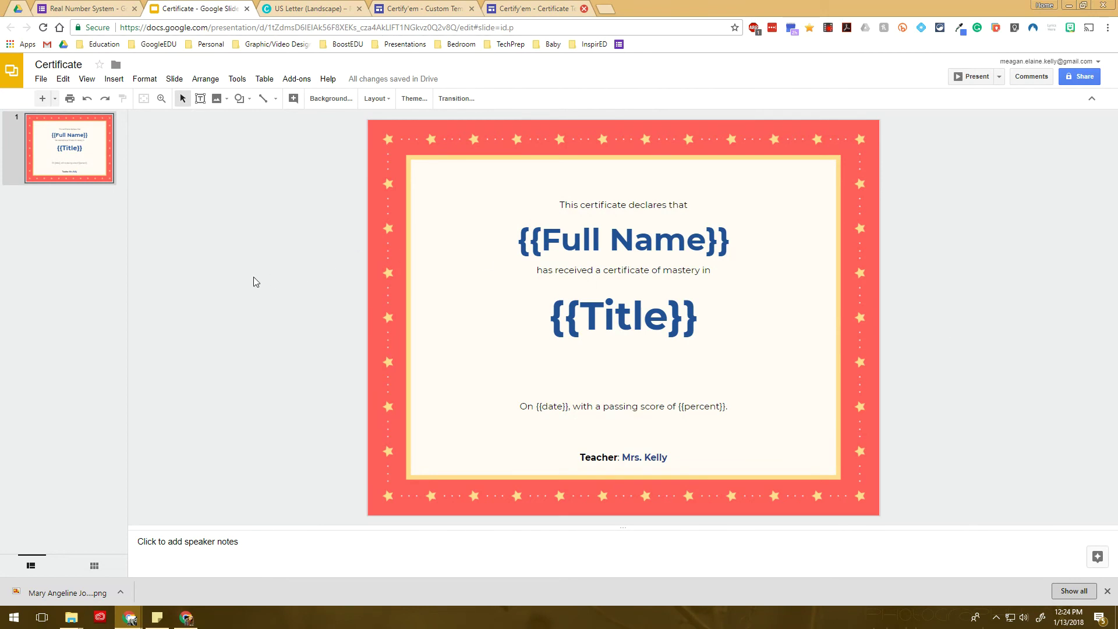
Set Certify'em's template to Use a Custom Template with the Certificate presentation selected
click(102, 9)
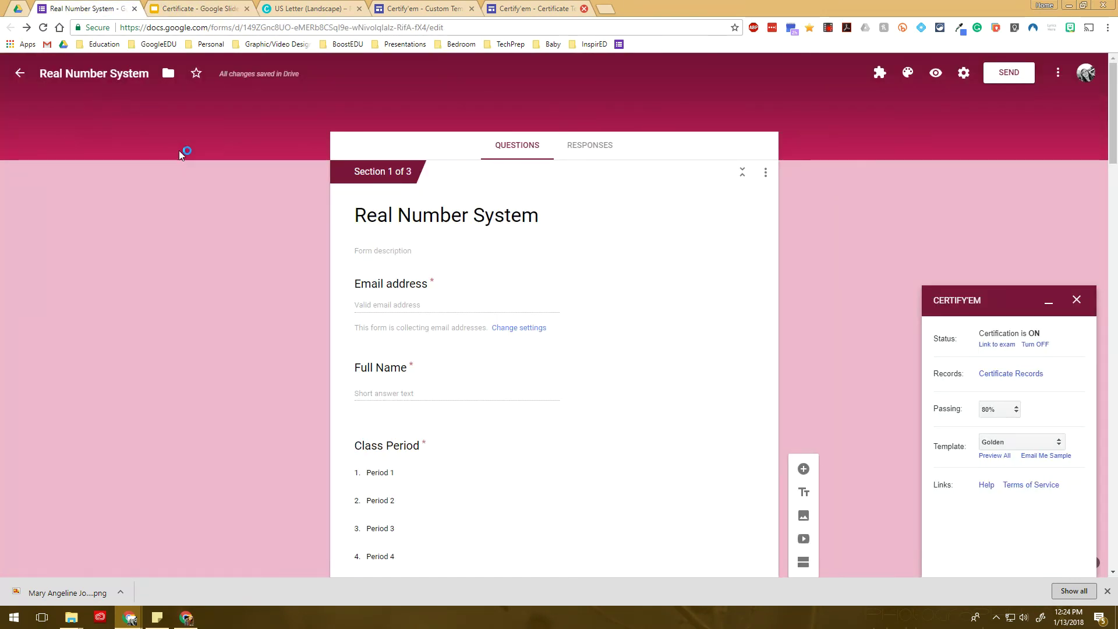
click(1057, 445)
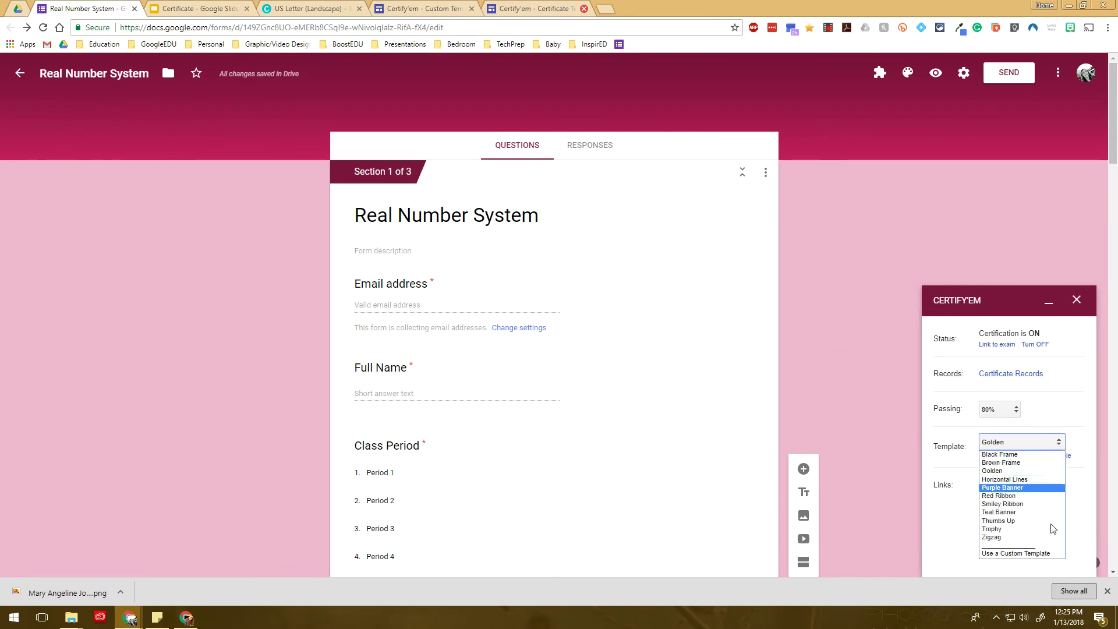
click(1049, 553)
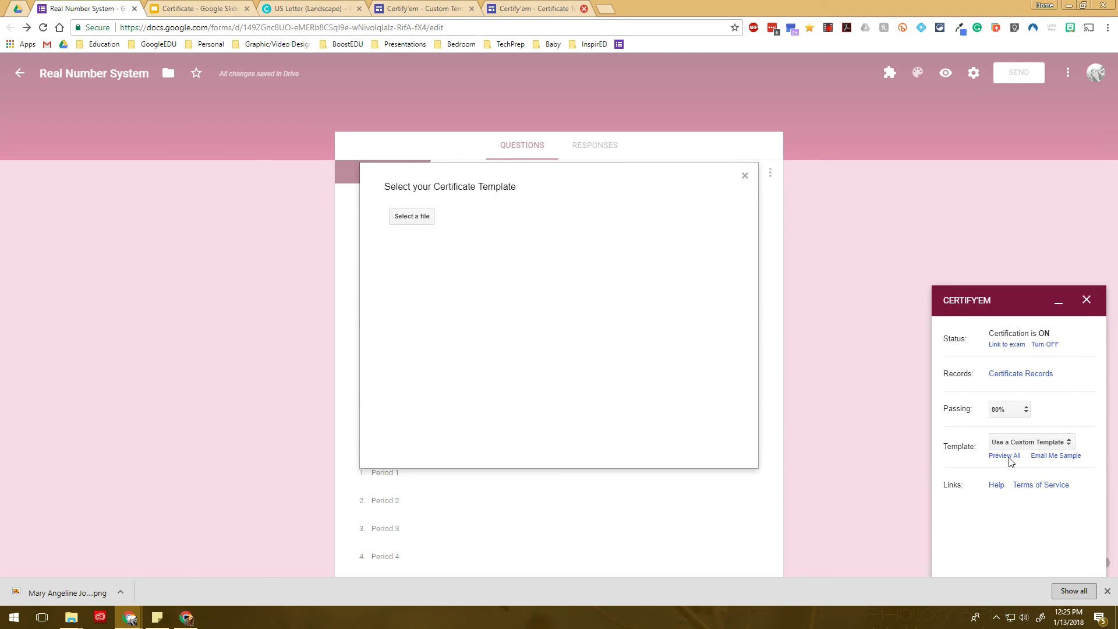
click(415, 216)
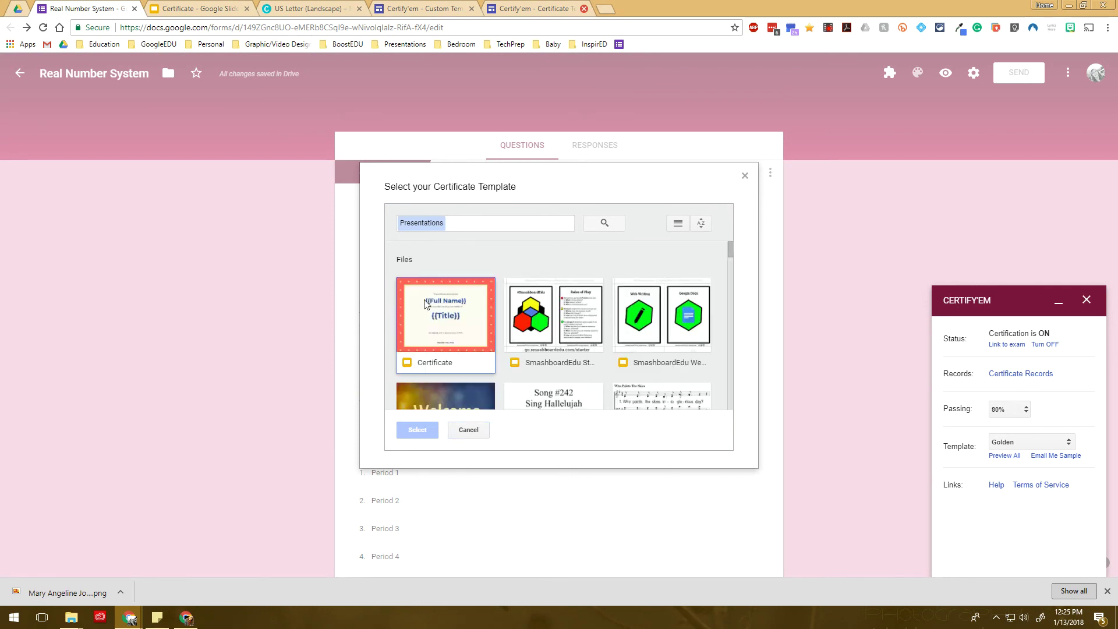
double_click(433, 307)
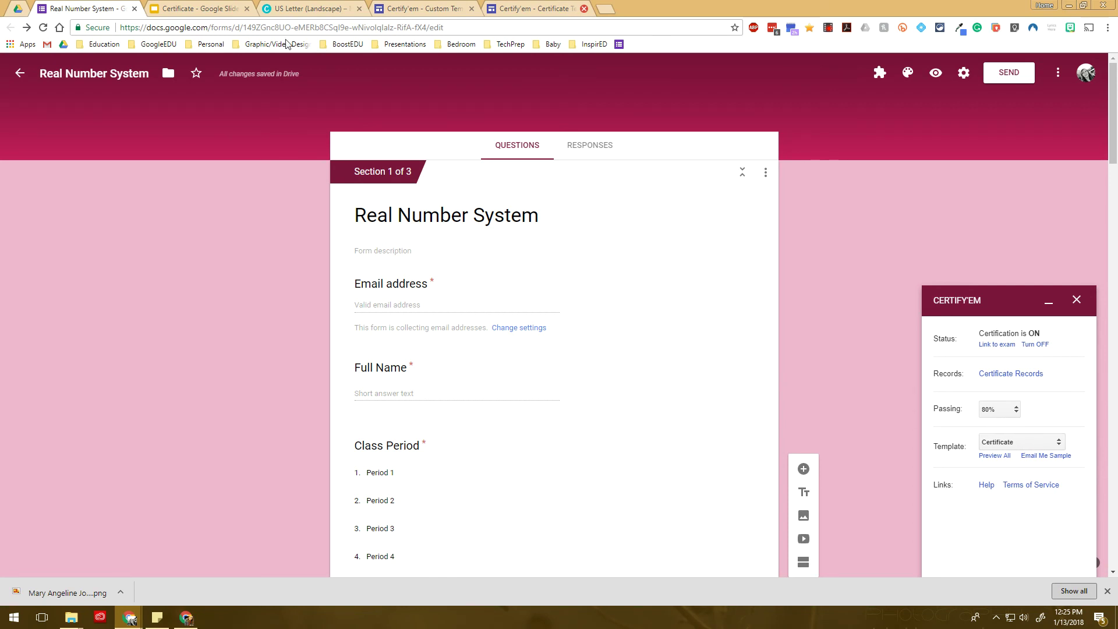
click(207, 7)
Fill in the student's email, their full name and Class Period 1, then continue
click(101, 7)
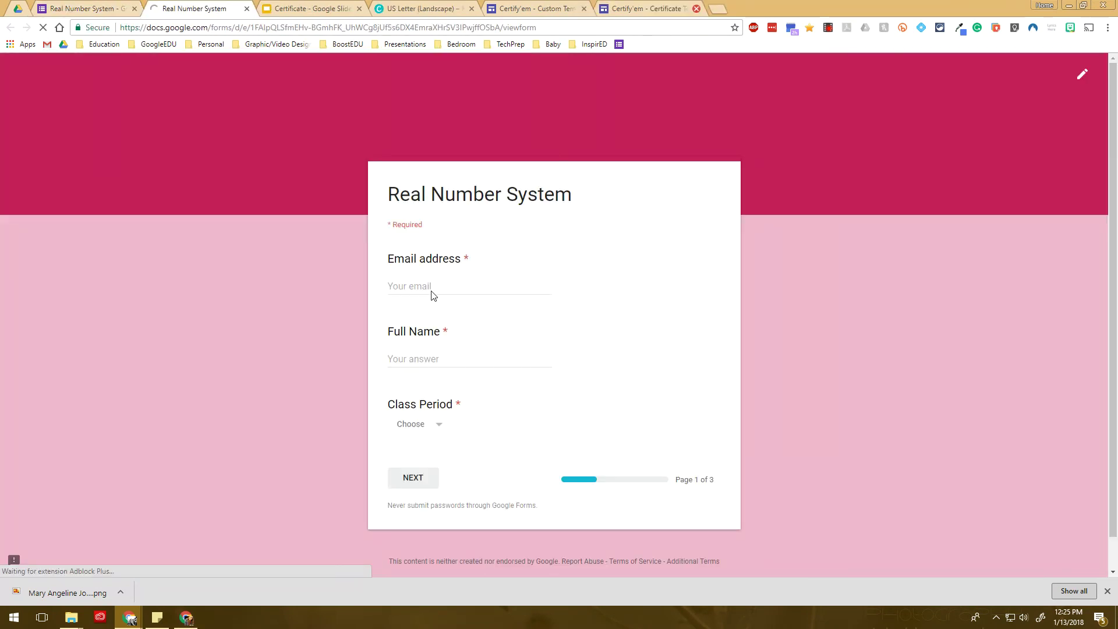
text(me)
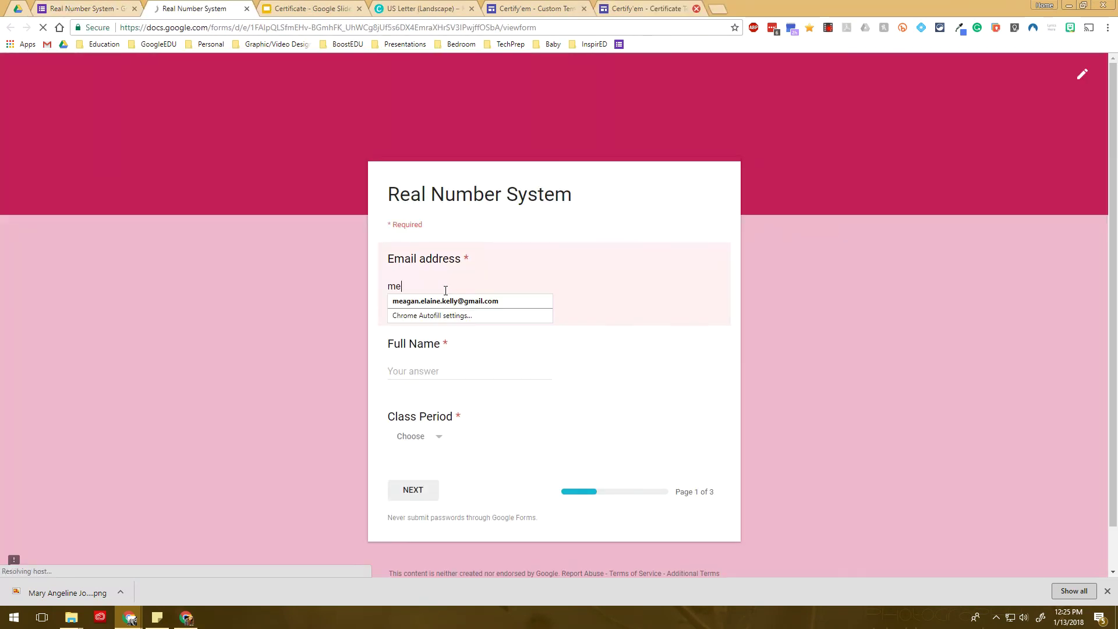
text(agan.ke)
key(Down)
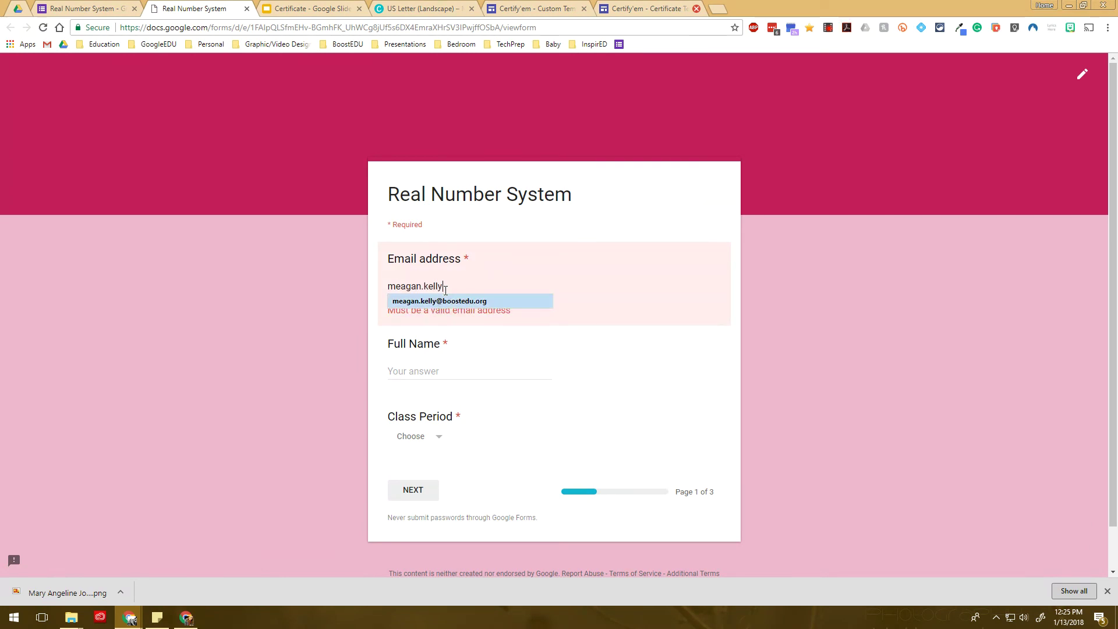
key(Return)
key(Tab)
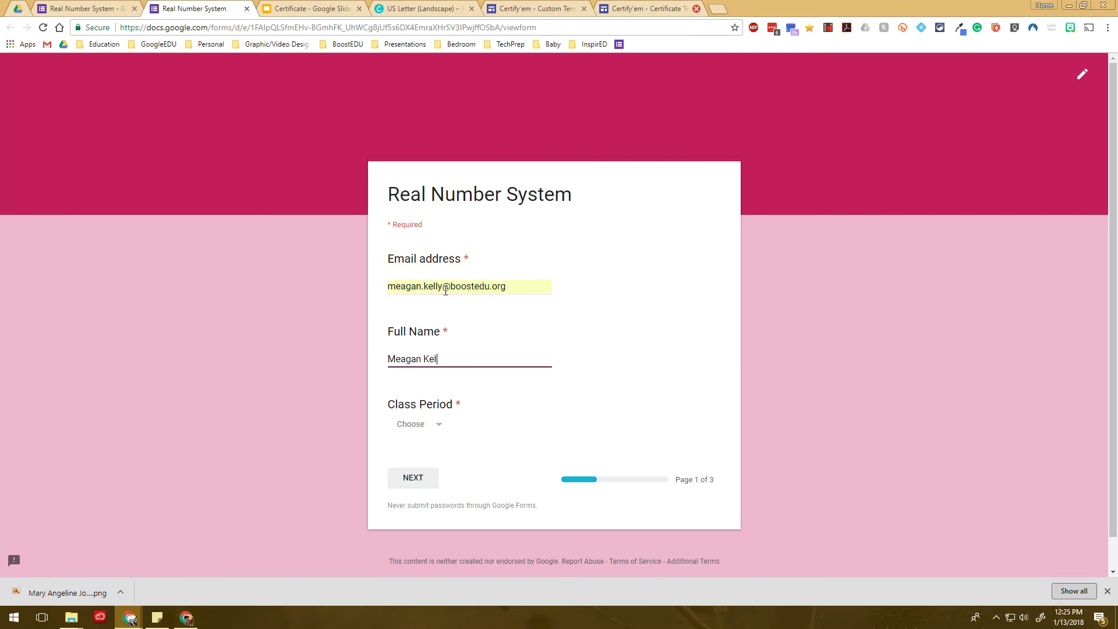
key(Tab)
key(Down)
key(space)
key(Return)
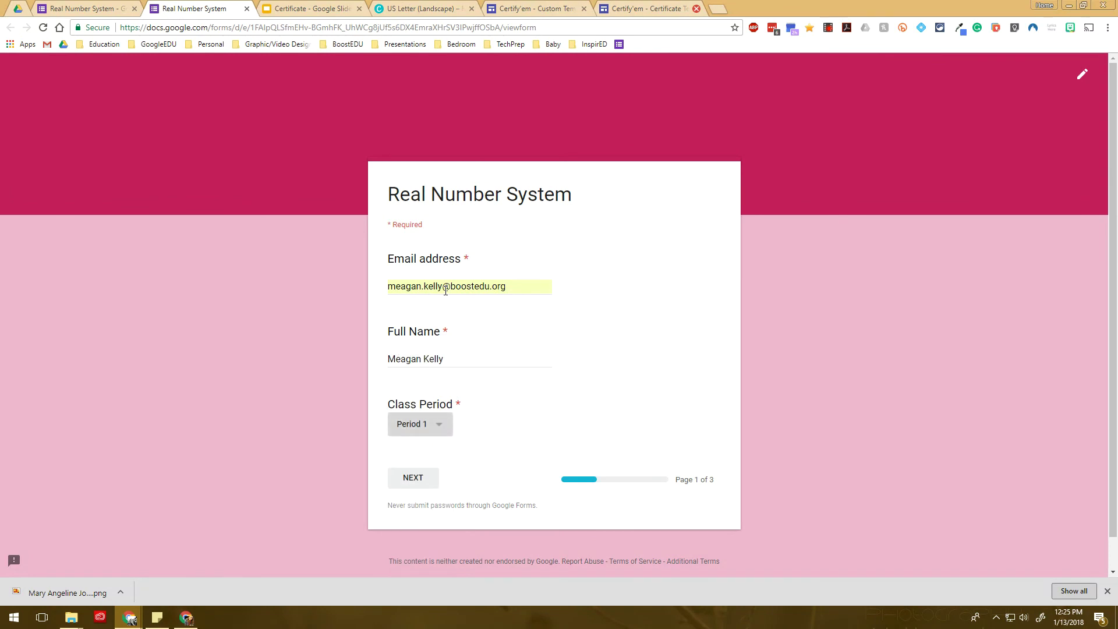
click(429, 477)
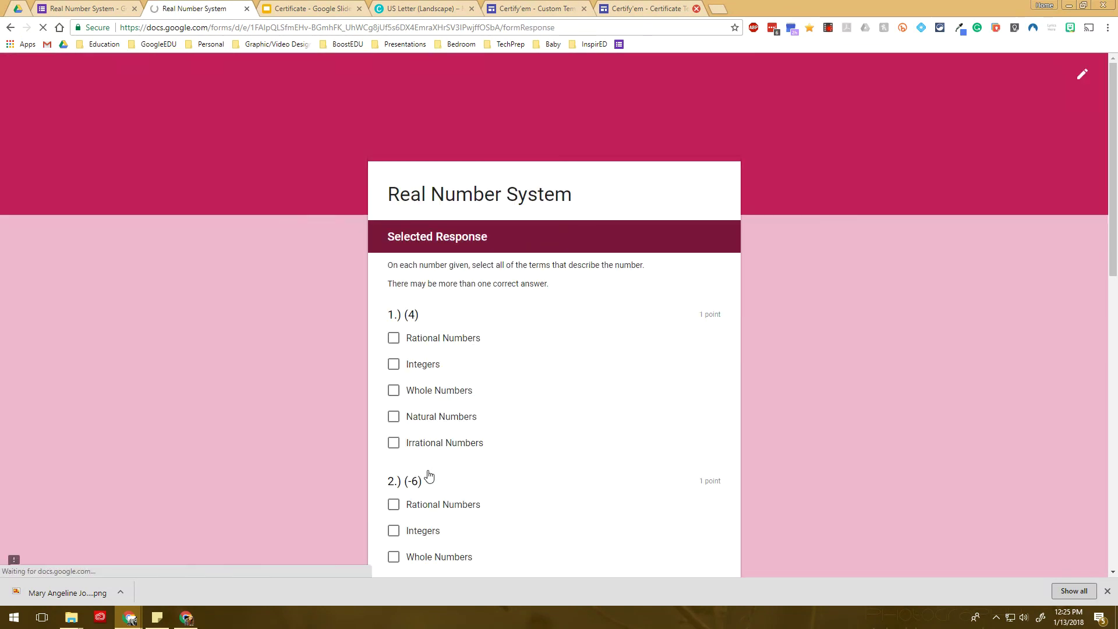
Answer questions 1–5 by ticking the number sets: Q1 four sets, Q2 Rational/Integers, Q3 Rational, Q4 Irrational, Q5 Rational
click(421, 339)
click(410, 364)
click(430, 392)
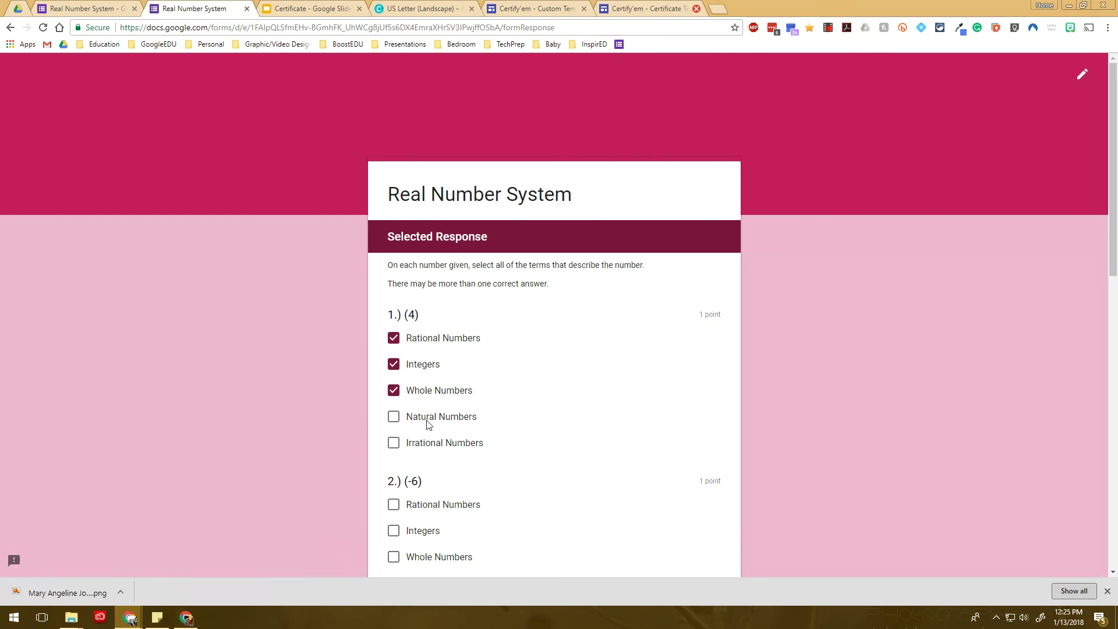
click(428, 417)
scroll(428, 419, down, 5)
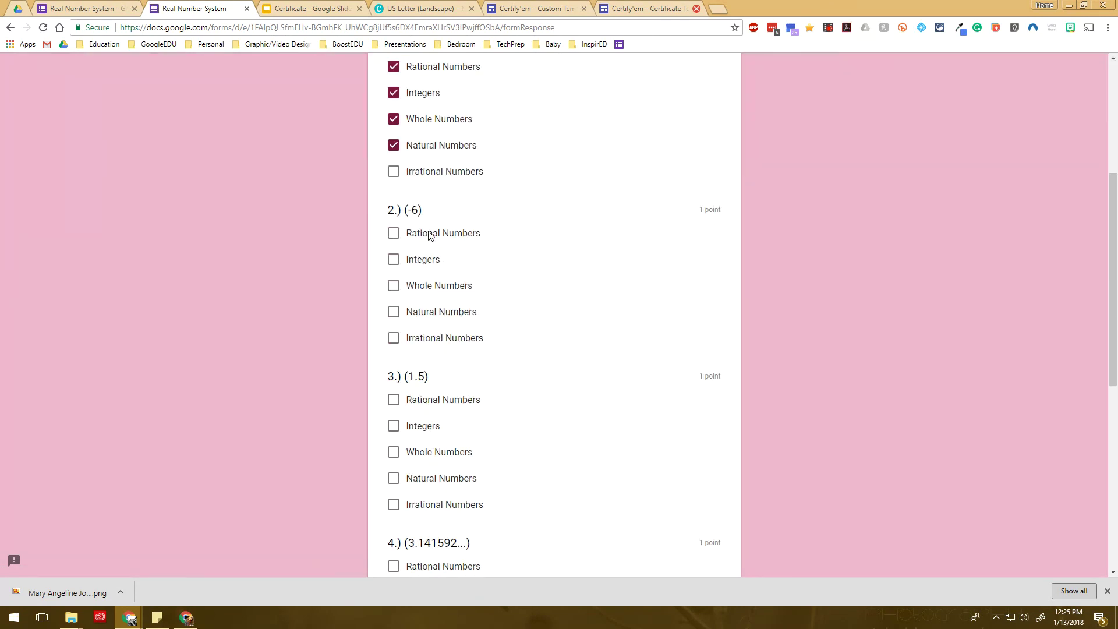
click(429, 235)
click(423, 261)
scroll(429, 263, down, 2)
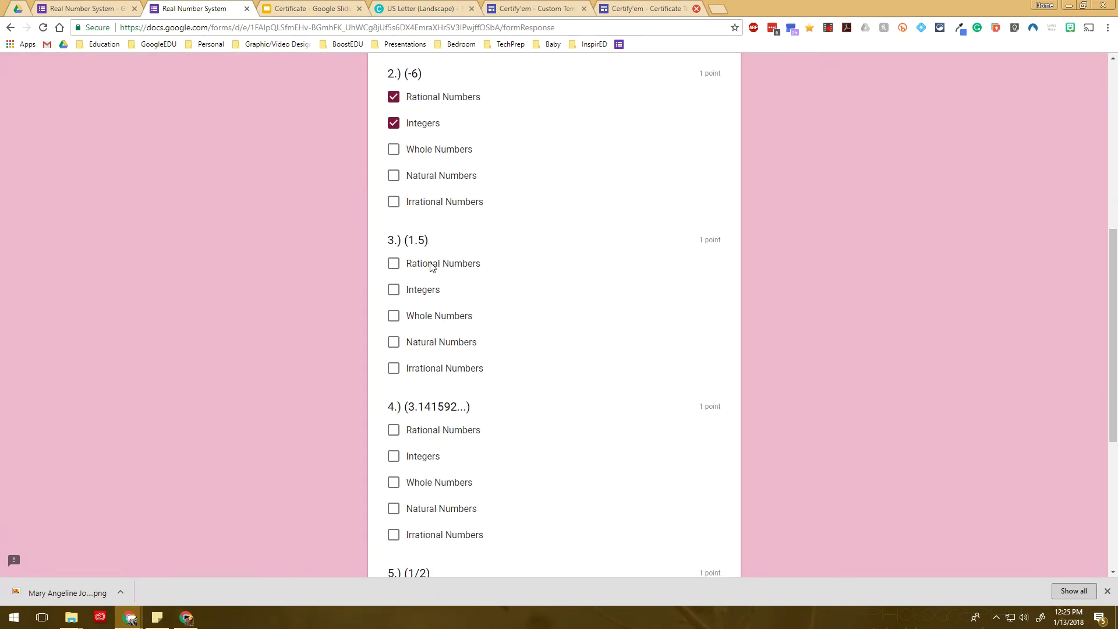
click(433, 266)
scroll(429, 419, down, 2)
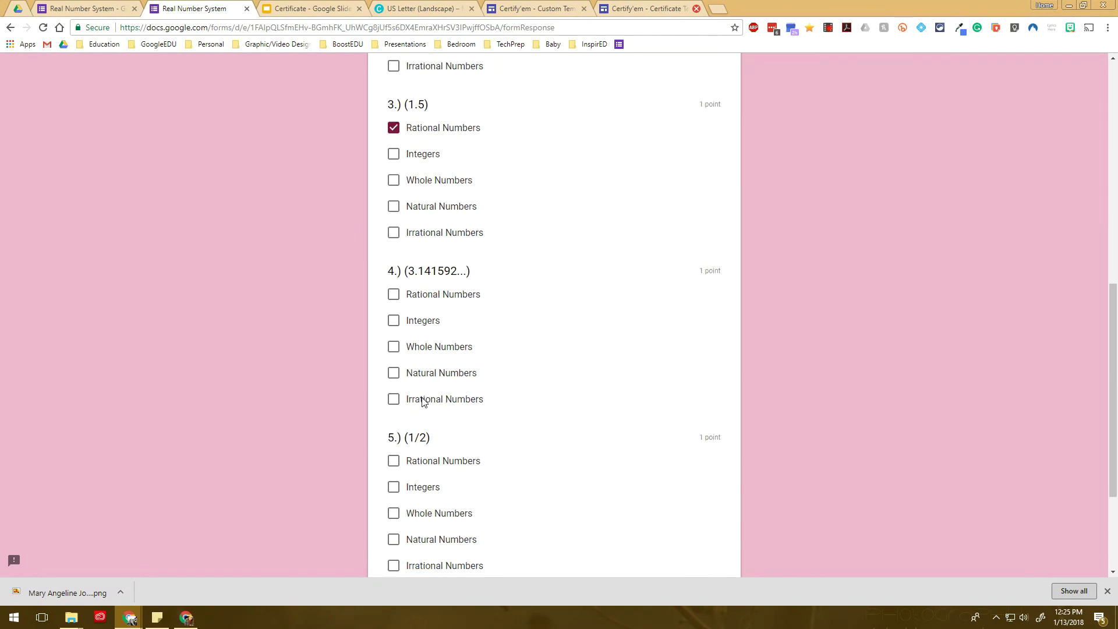
click(425, 401)
scroll(433, 343, down, 2)
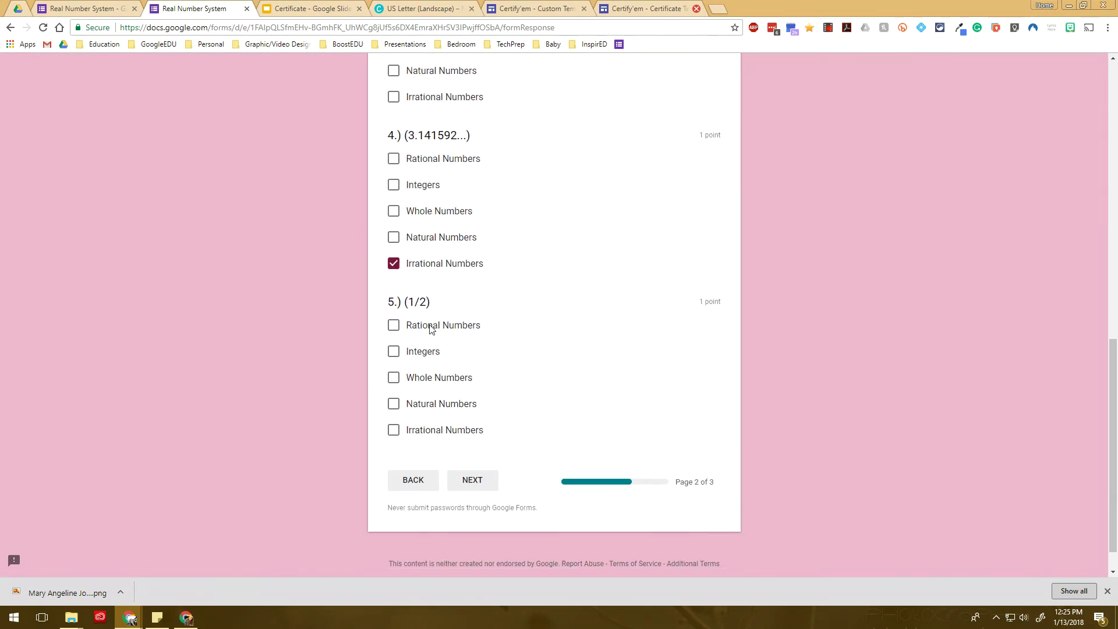
click(431, 328)
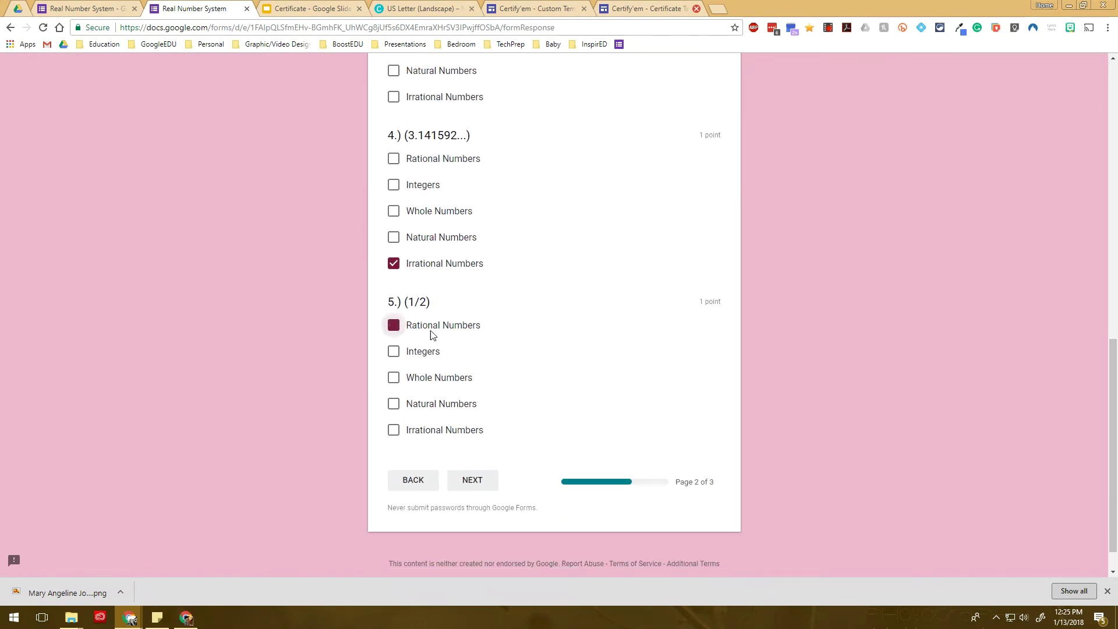
On the True/False page answer False for question 6 and True for questions 7–10
click(480, 481)
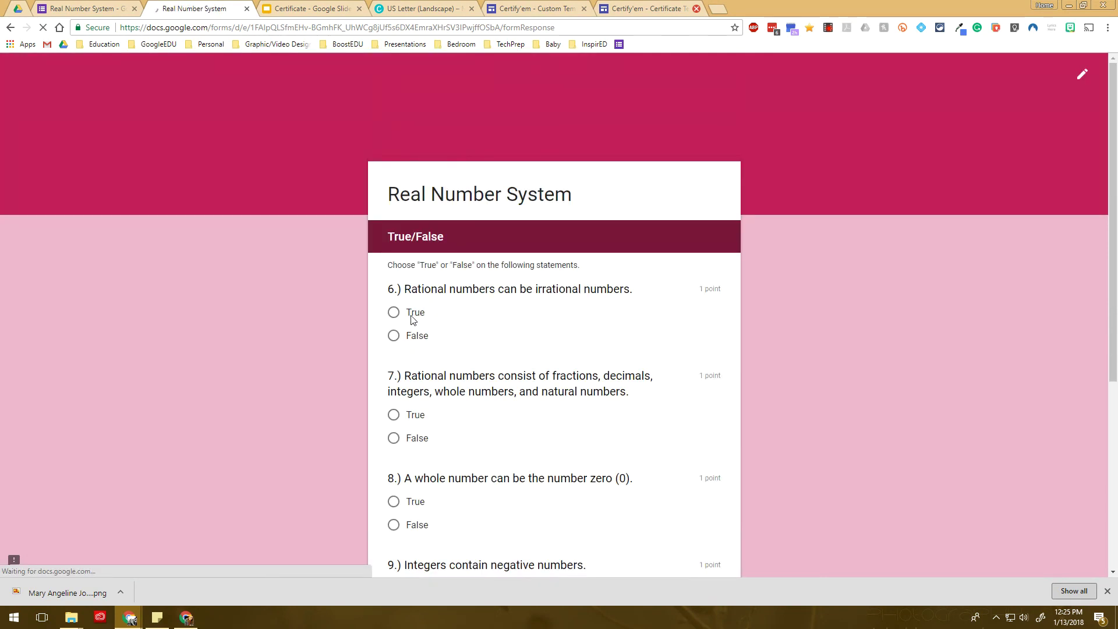
click(415, 337)
scroll(416, 336, down, 2)
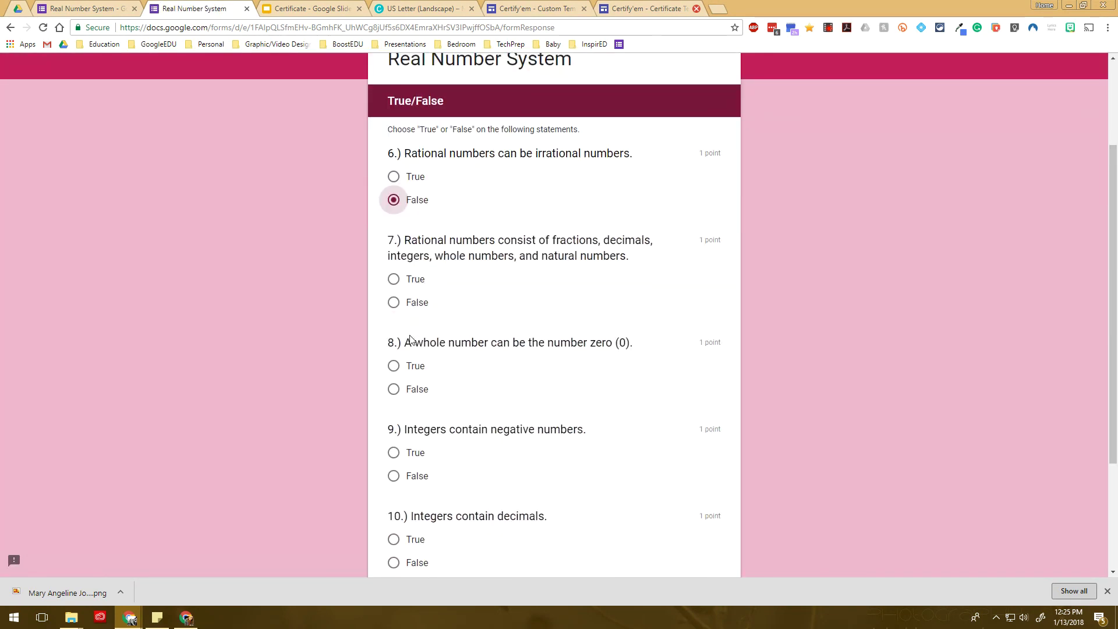
click(425, 282)
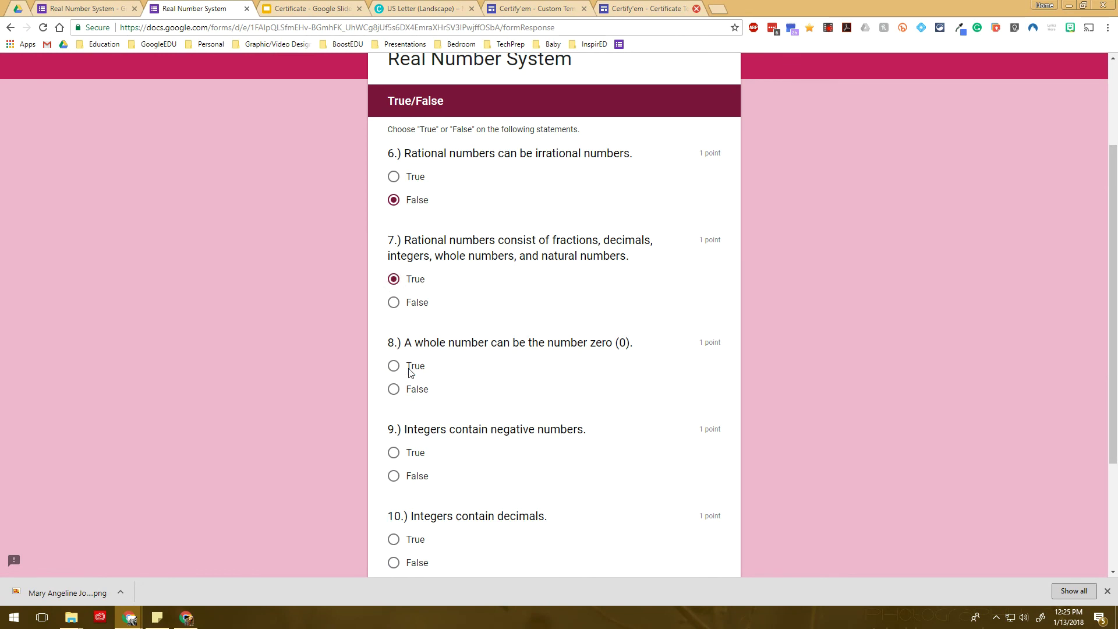
click(422, 356)
click(418, 457)
scroll(418, 458, down, 2)
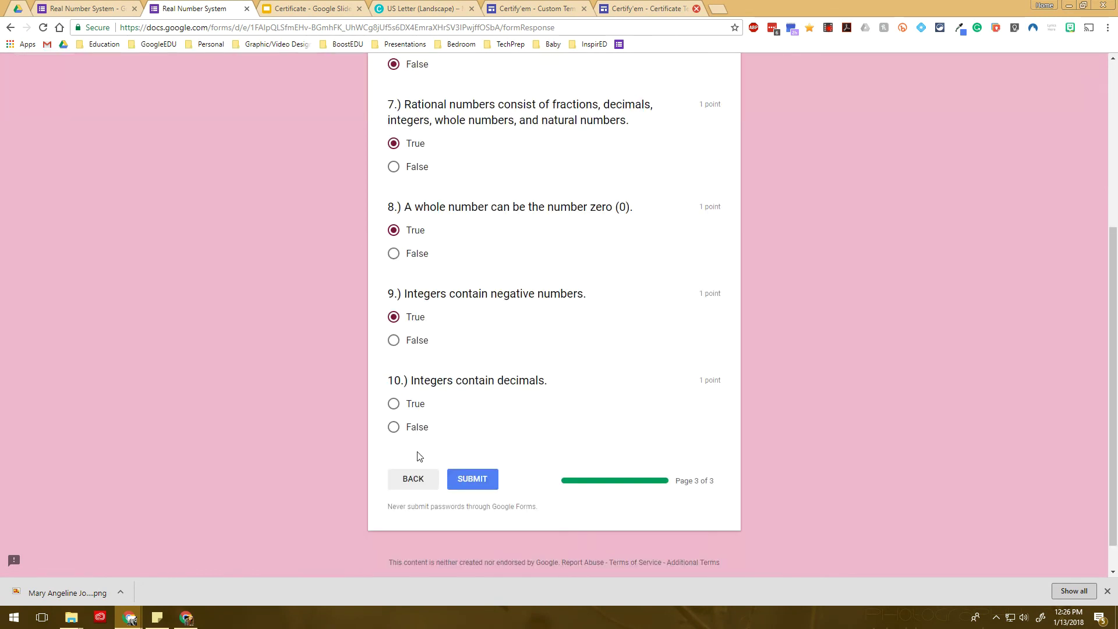
click(411, 411)
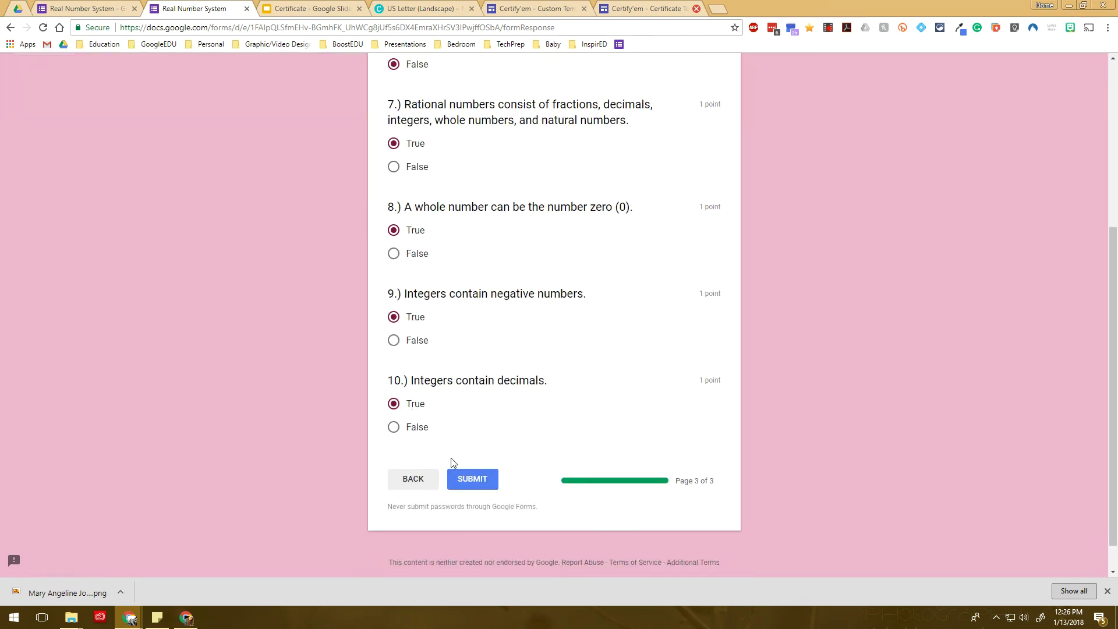
Submit the quiz and scroll through the graded 8/10 response
click(486, 481)
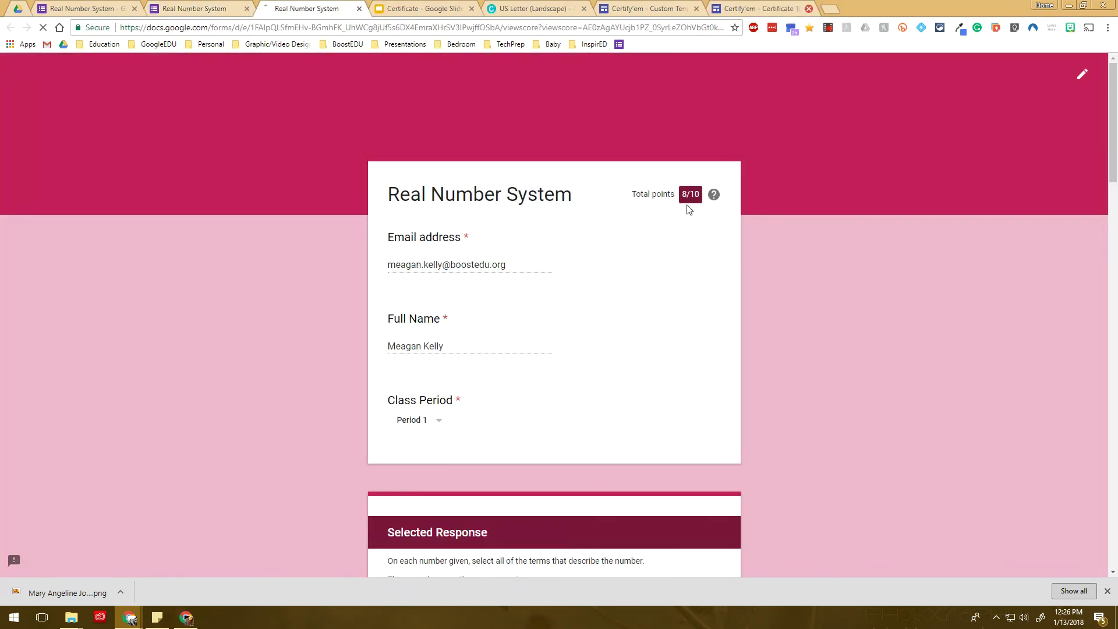
scroll(699, 337, down, 10)
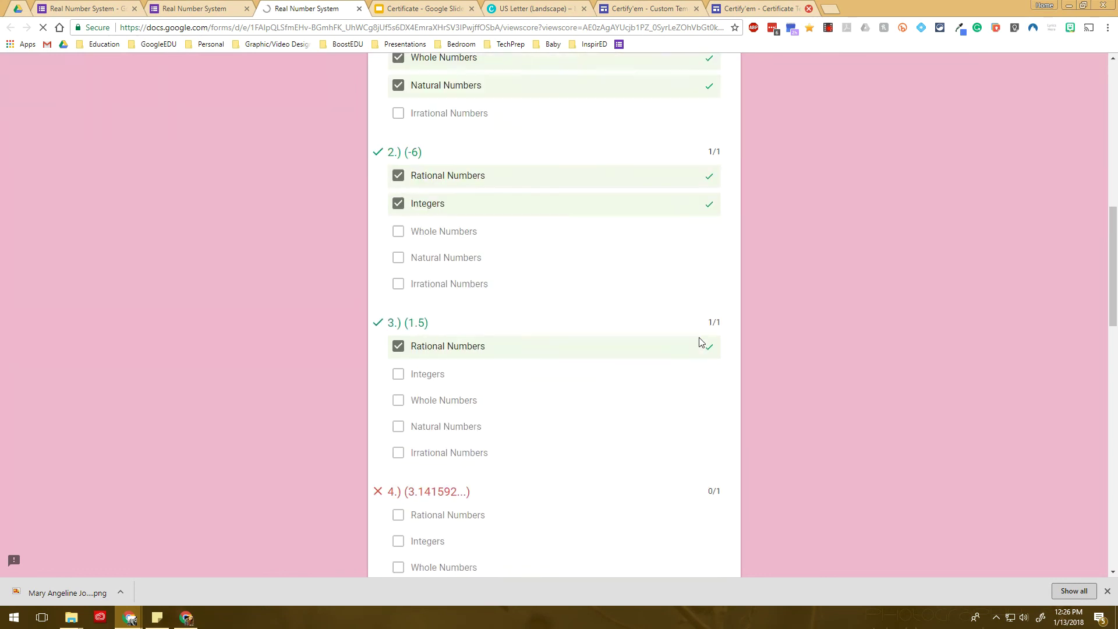
scroll(700, 342, down, 3)
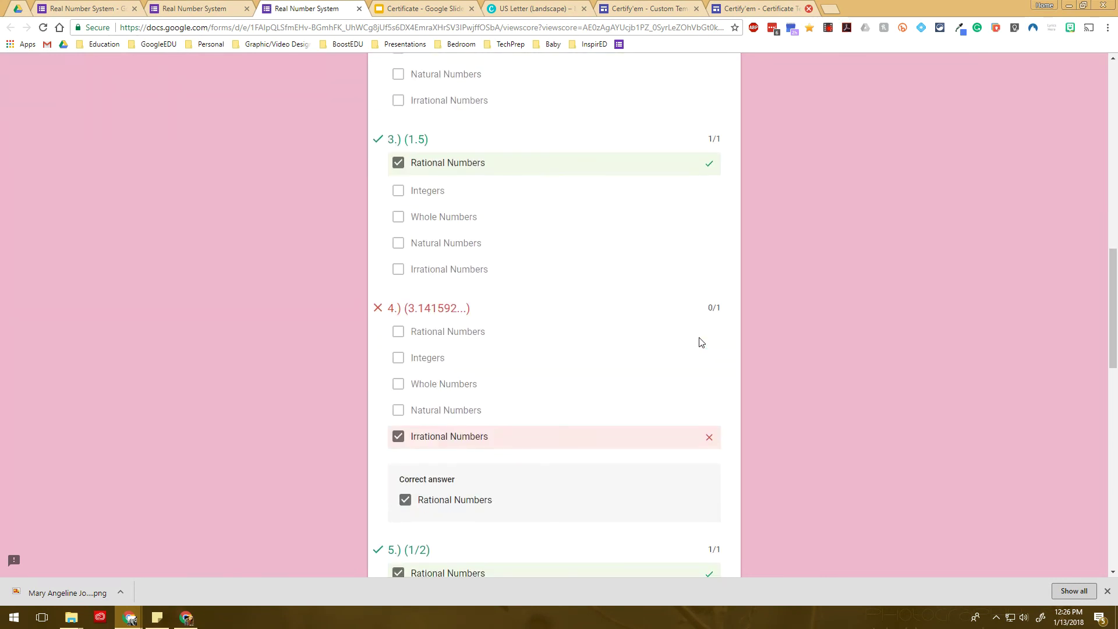
scroll(701, 342, down, 14)
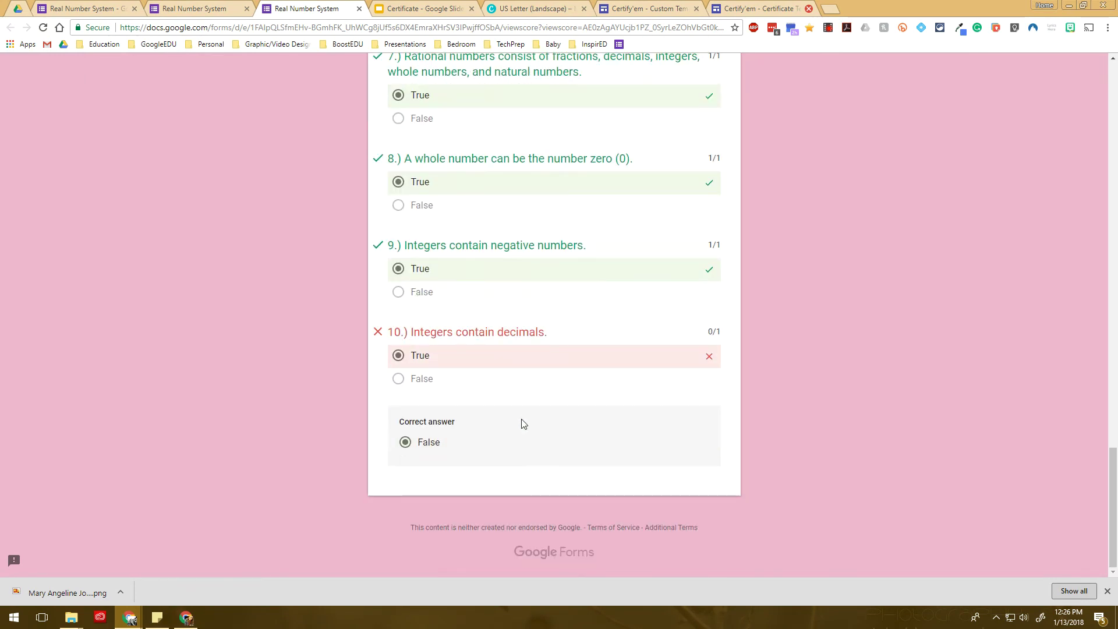
Open the Certify'em email in Gmail and preview its Real Number System PDF certificate
click(186, 617)
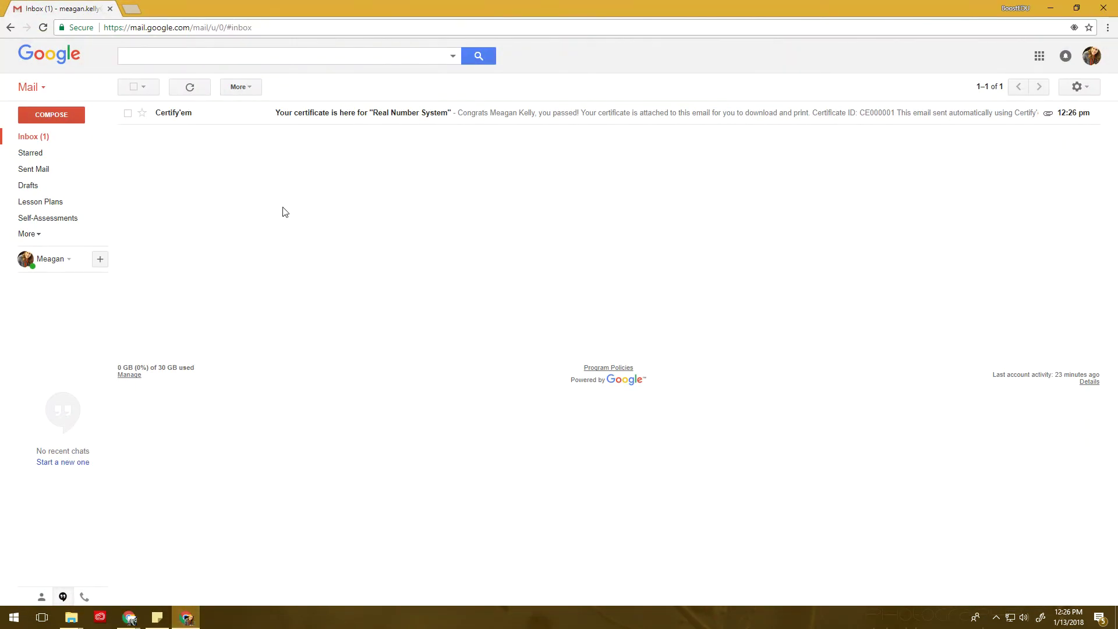
click(278, 114)
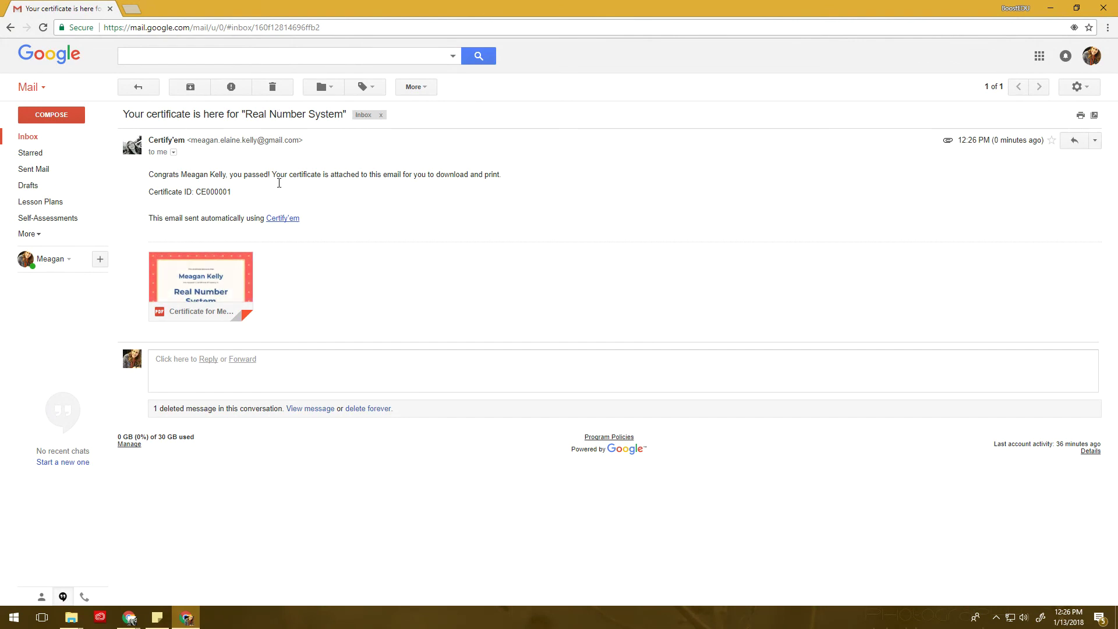
click(227, 269)
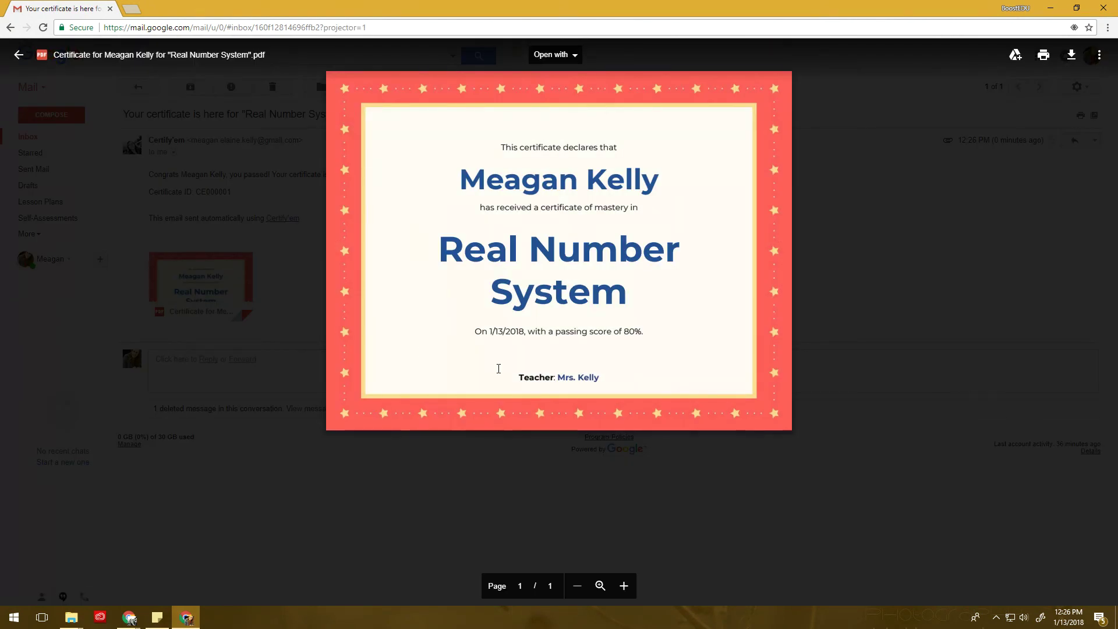